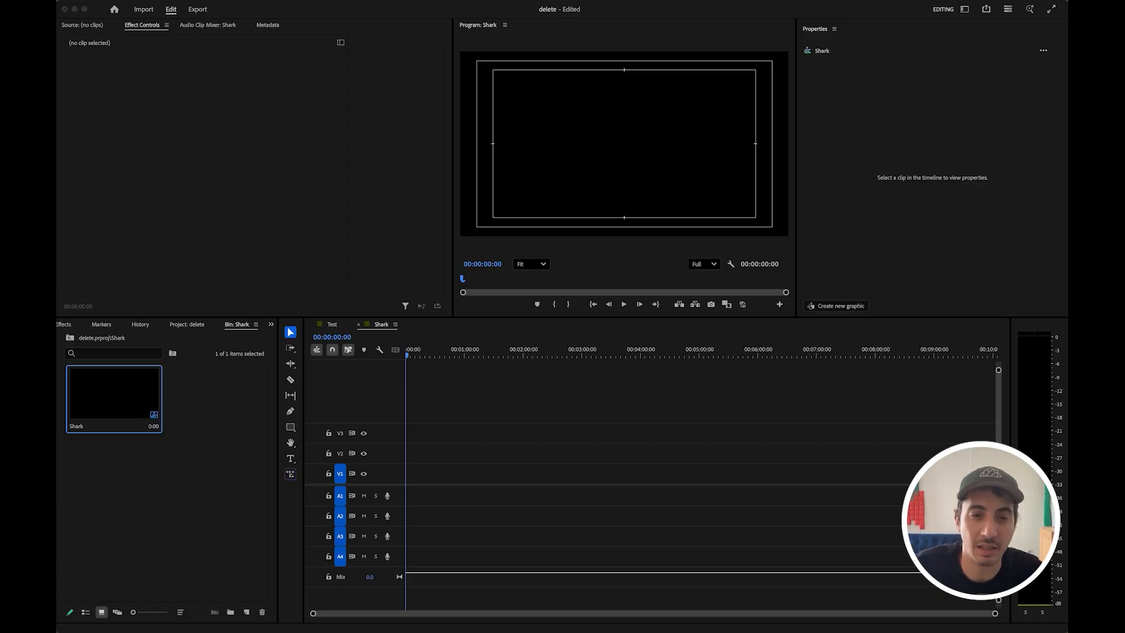
- Import the 56 truck clips into the Shark bin and place IMG_9091 2.MOV in the Shark sequence
drag(59, 434, 199, 512)
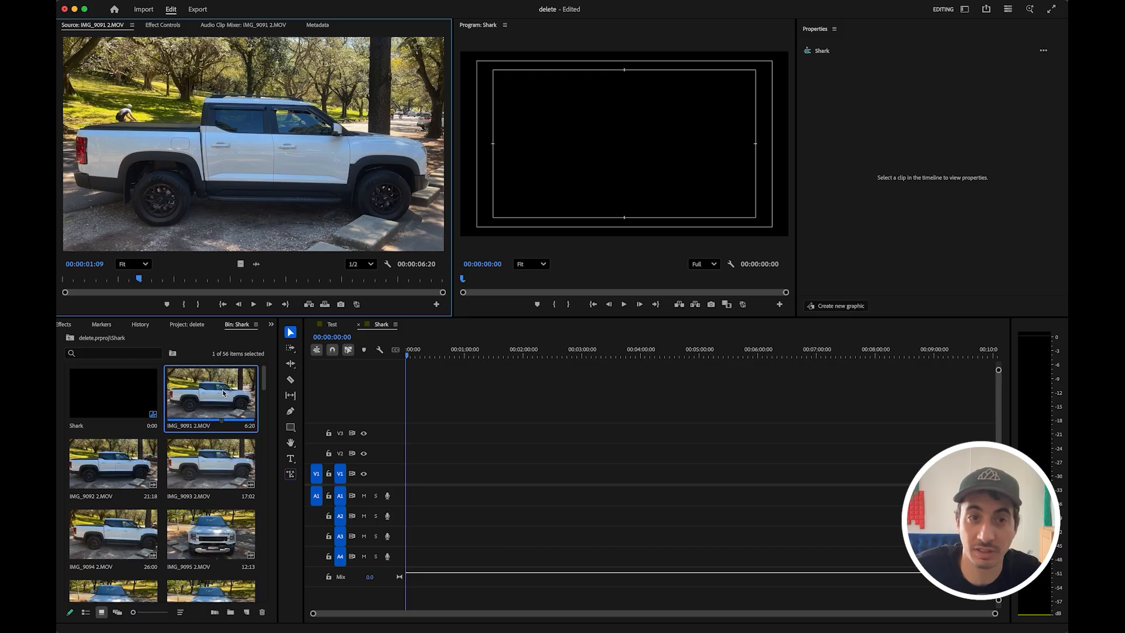
drag(228, 391, 117, 405)
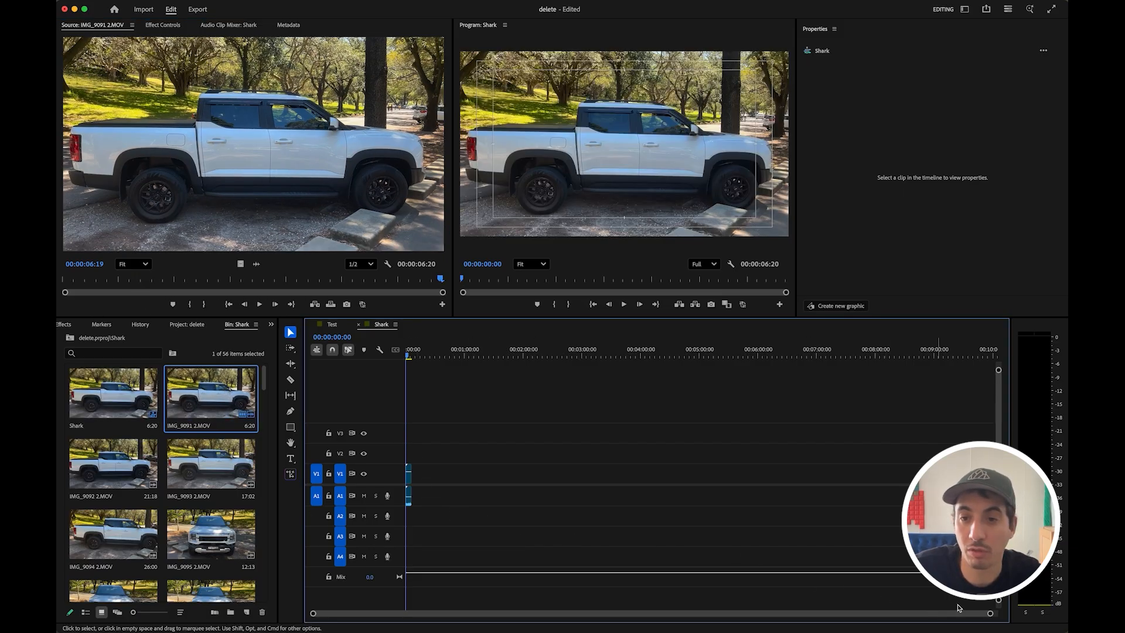
drag(966, 613, 389, 613)
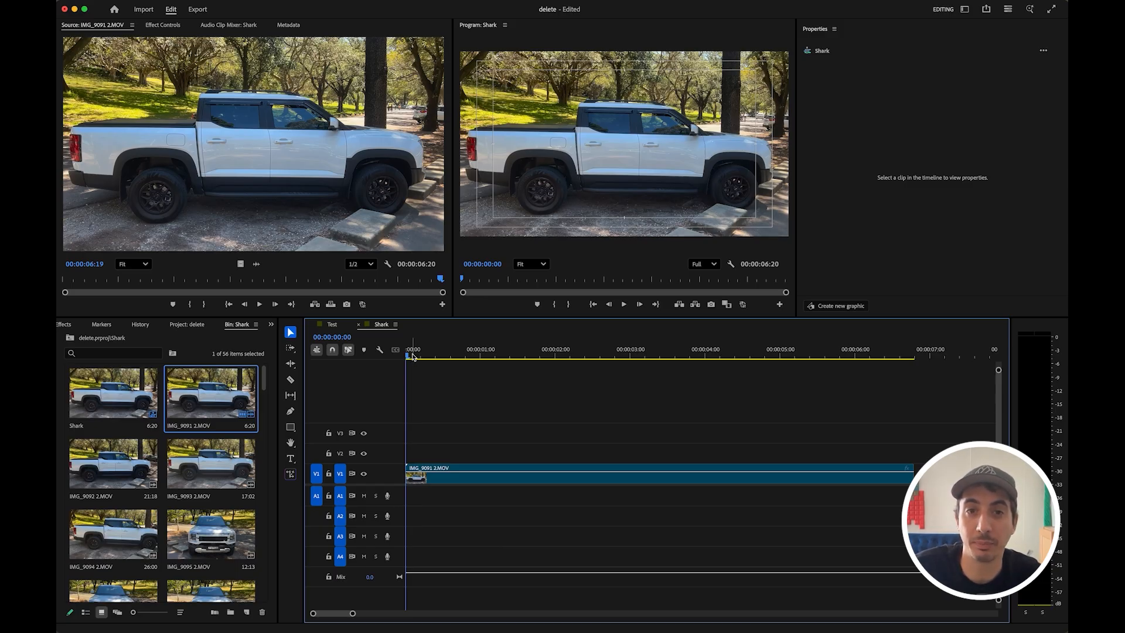
- Trim IMG_9091 2.MOV to its first 23 frames by cutting at 00:23 and deleting the rest
key(space)
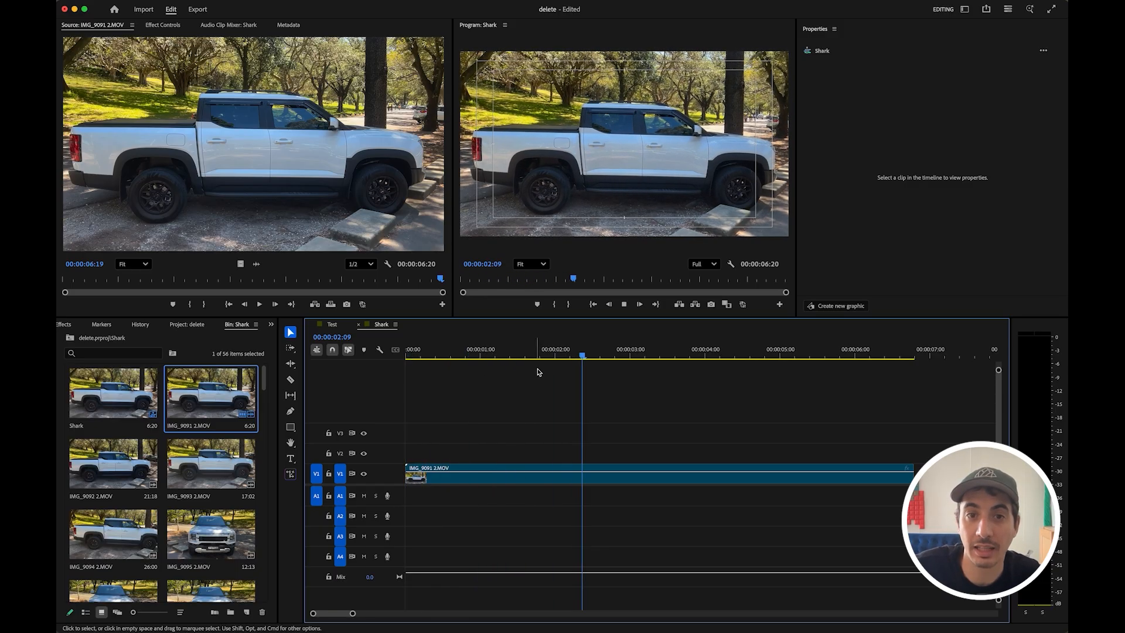
drag(581, 364, 508, 362)
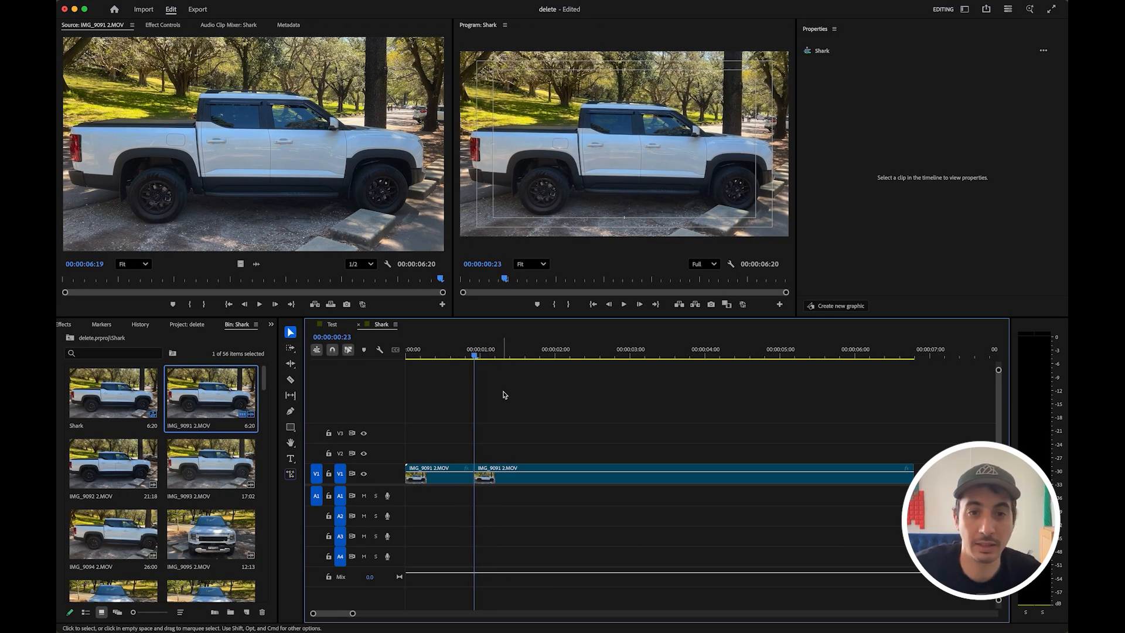
click(512, 475)
key(Delete)
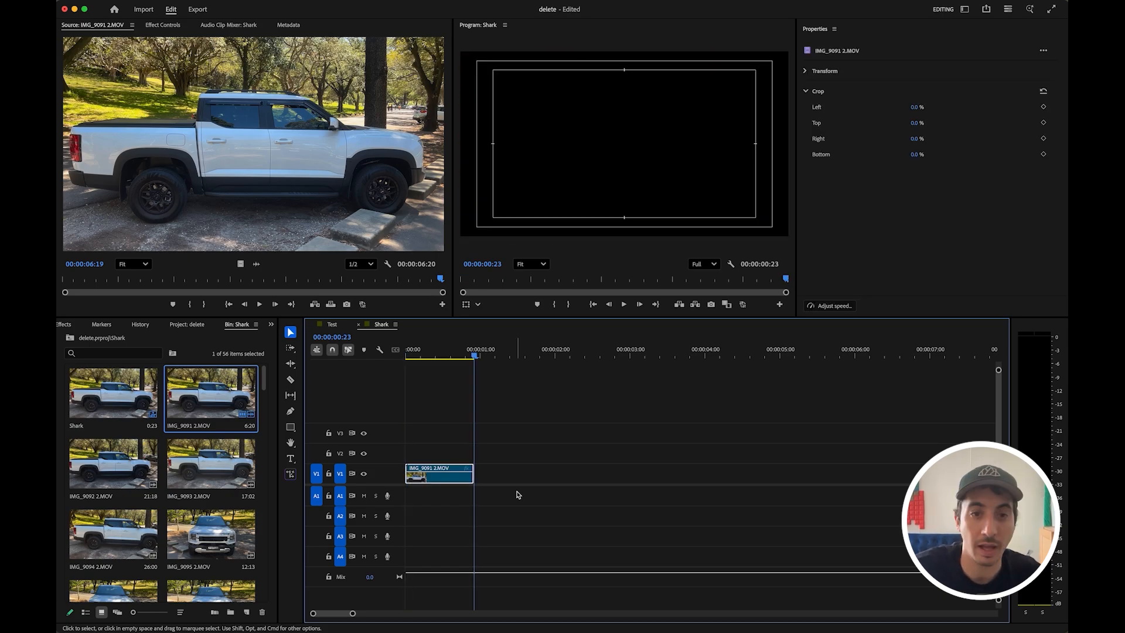
- Apply Reverse Speed to the second IMG_9091 2.MOV clip
right_click(518, 482)
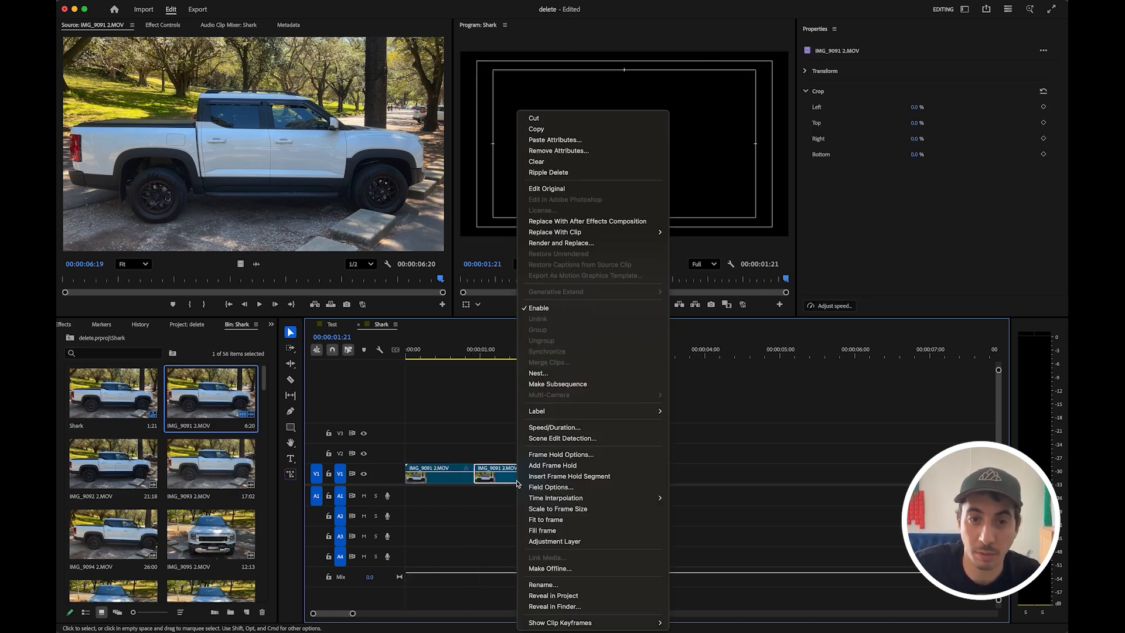
click(580, 425)
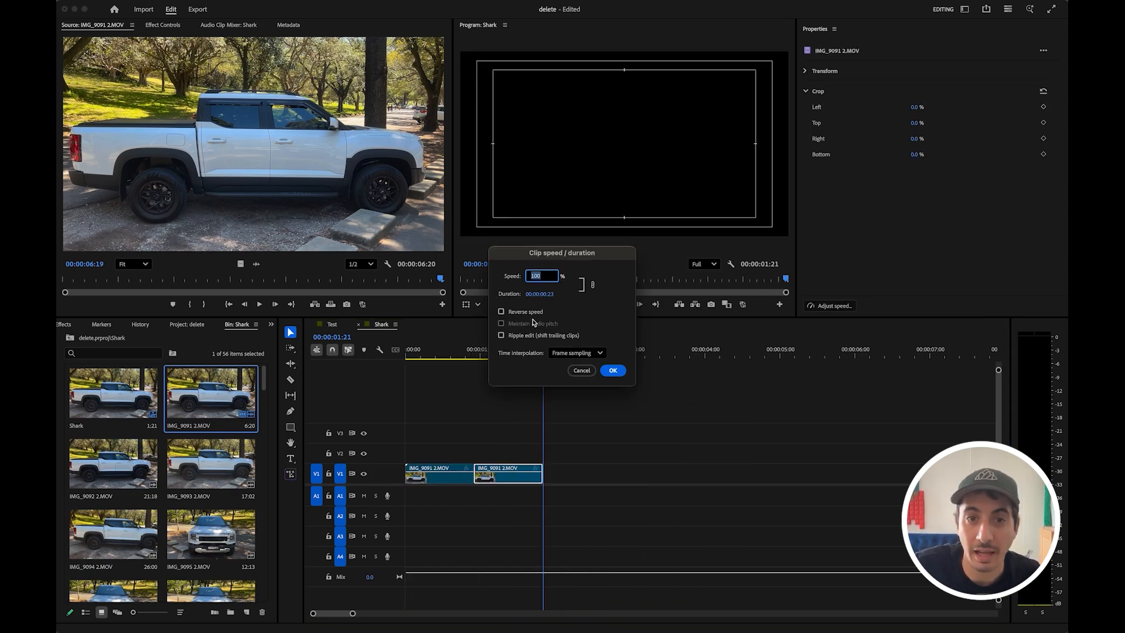
click(612, 371)
- Play the forward-and-back loop from the start and select both loop clips on V1
key(Home)
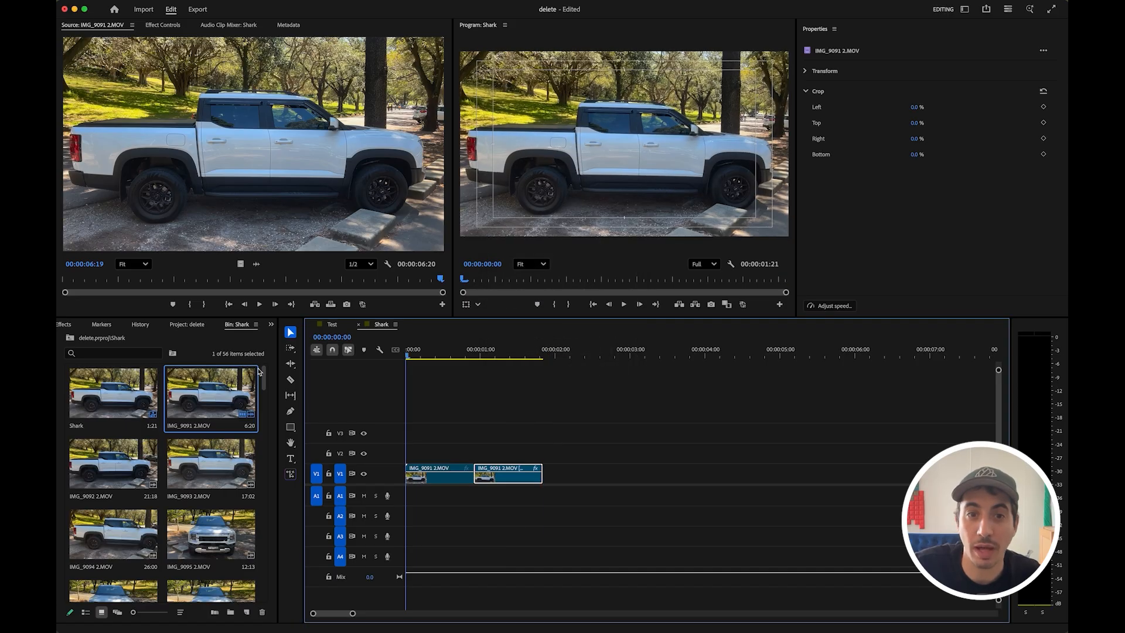
key(space)
key(Home)
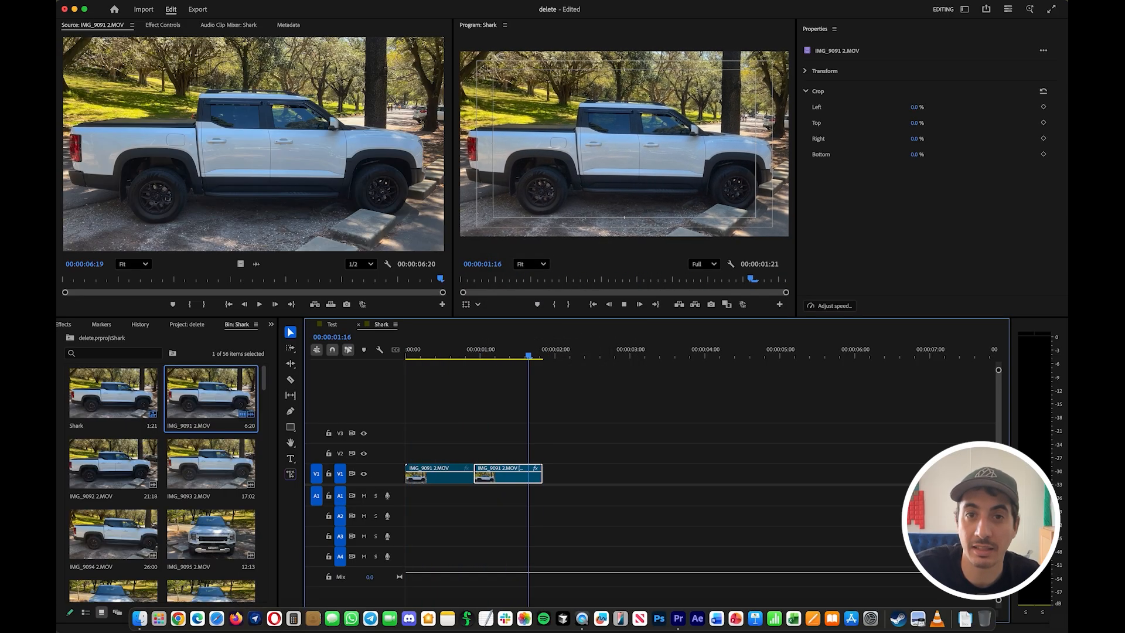
key(Home)
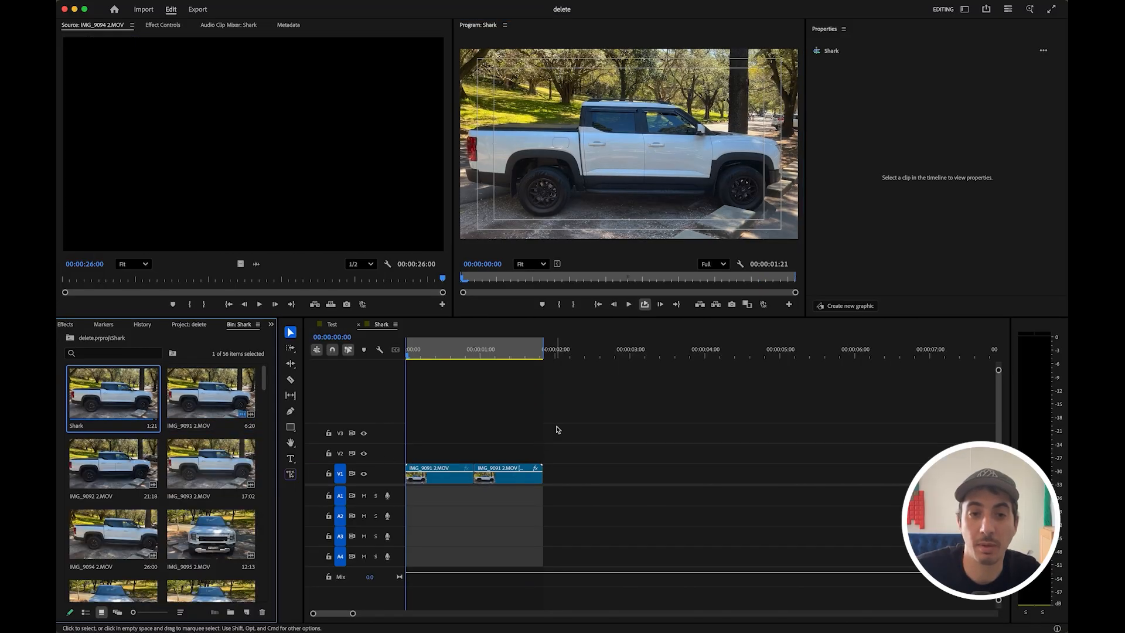
drag(528, 439, 366, 485)
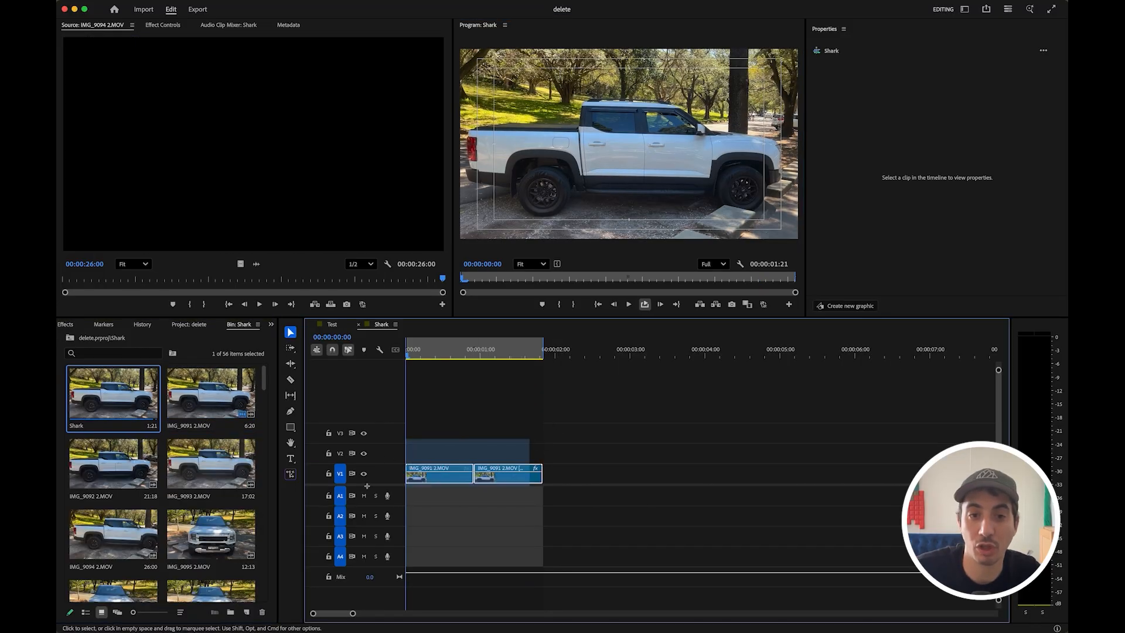
- Replace the loop clips with the remaining truck clips up to 00:00:14:01 and start a voice-over on A1
key(Delete)
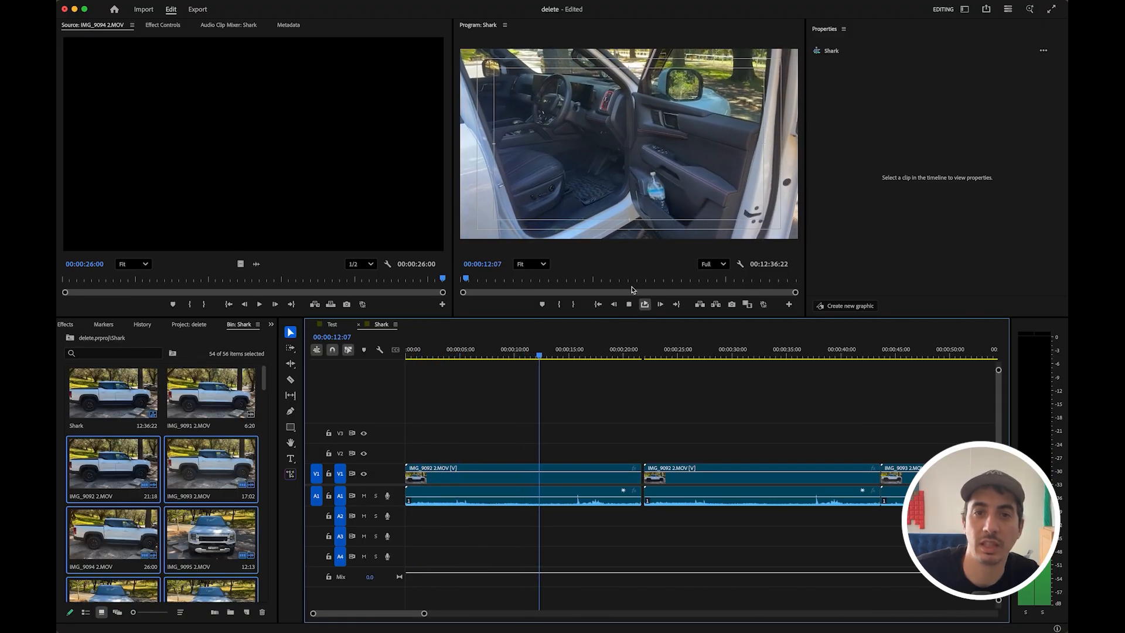
click(556, 357)
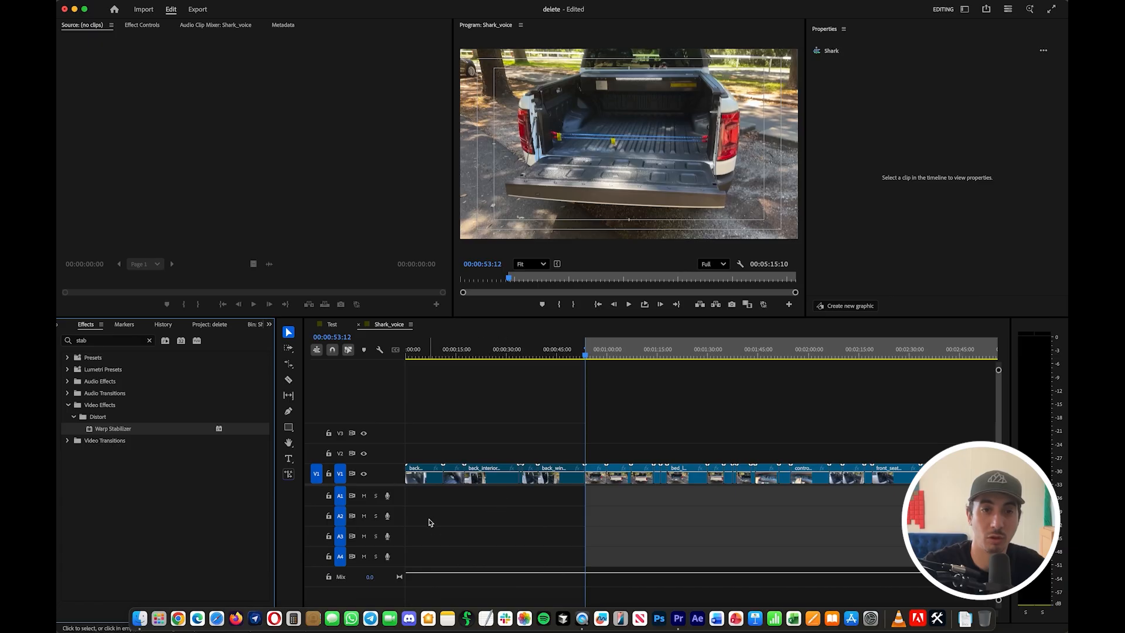
click(387, 496)
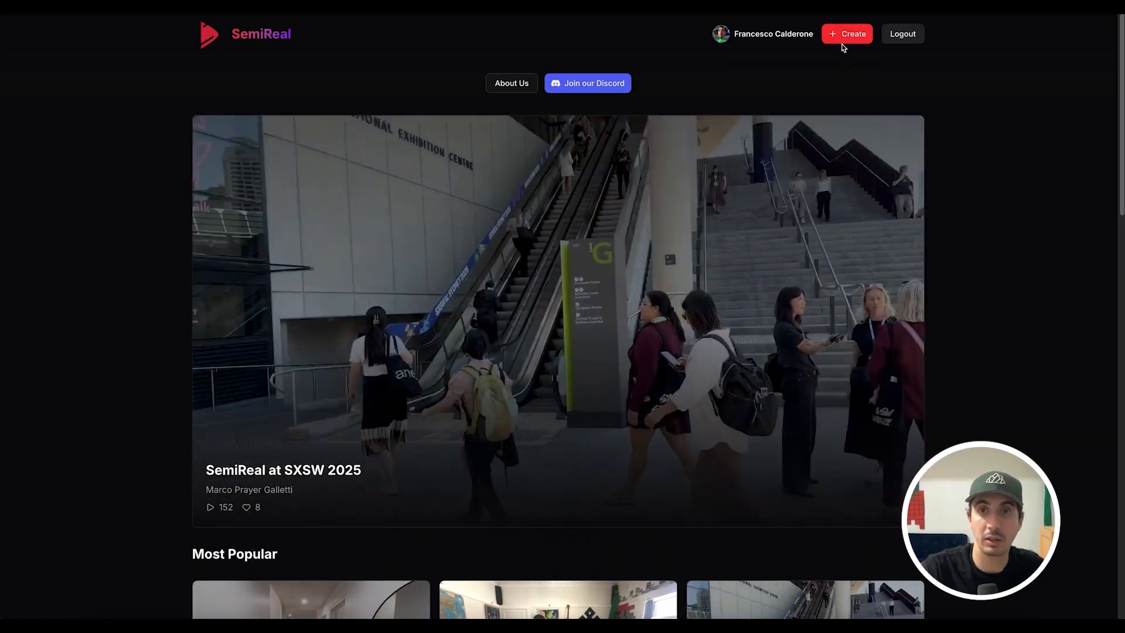
- Create a new tour, set side_to_fuel.mp4 on the Unnamed Scene, and add the batch of clips as scenes
click(843, 42)
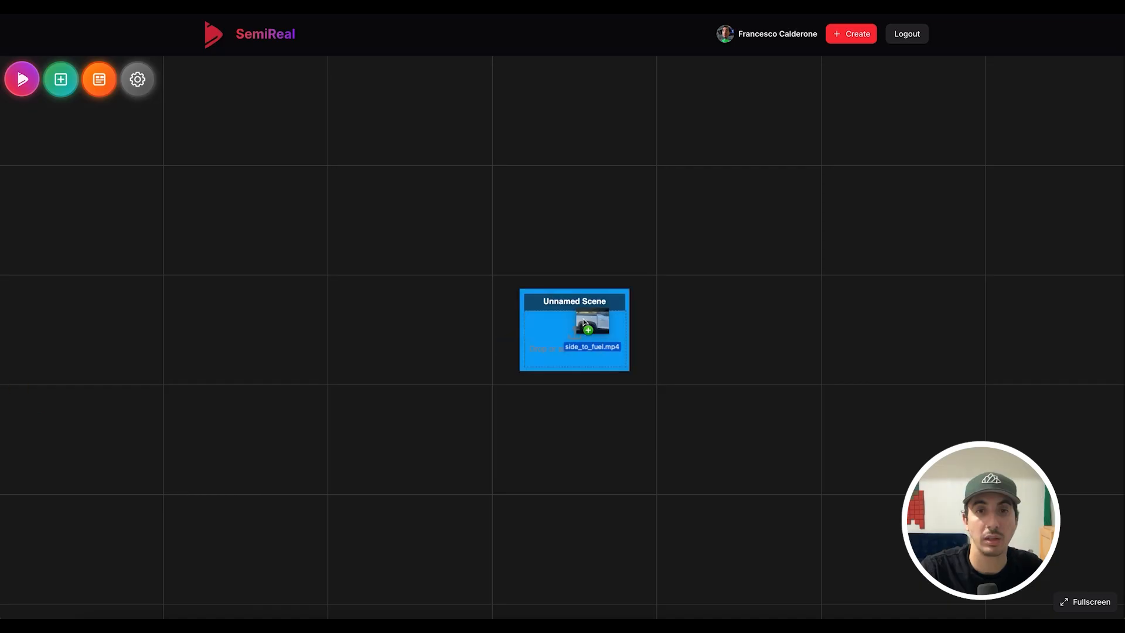
drag(584, 322, 564, 331)
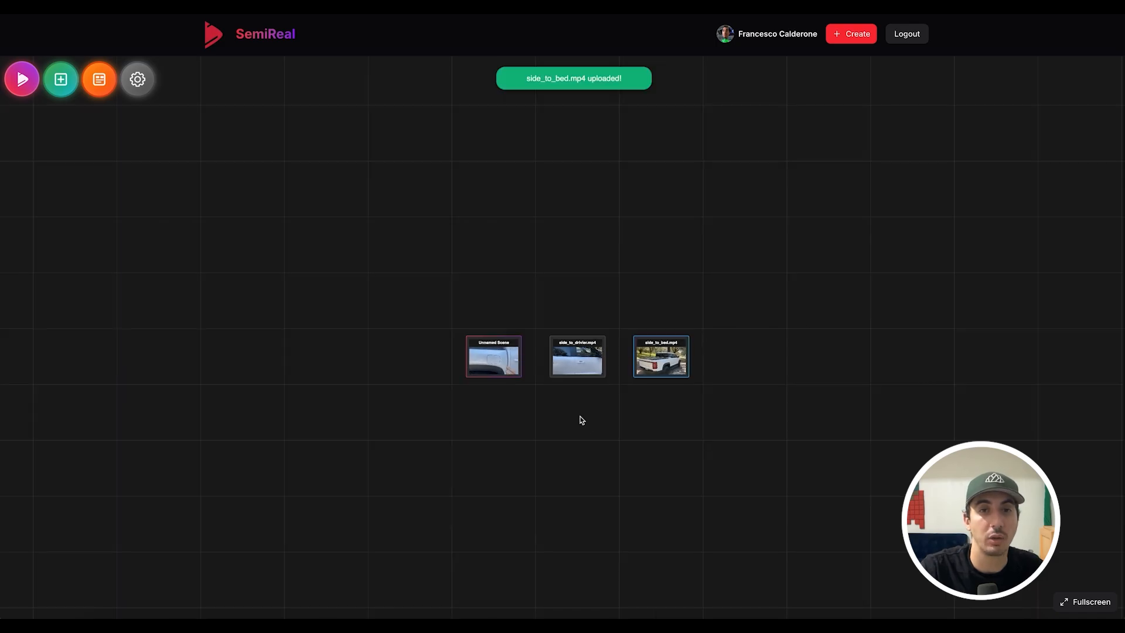
drag(607, 447, 536, 396)
scroll(553, 403, down, 3)
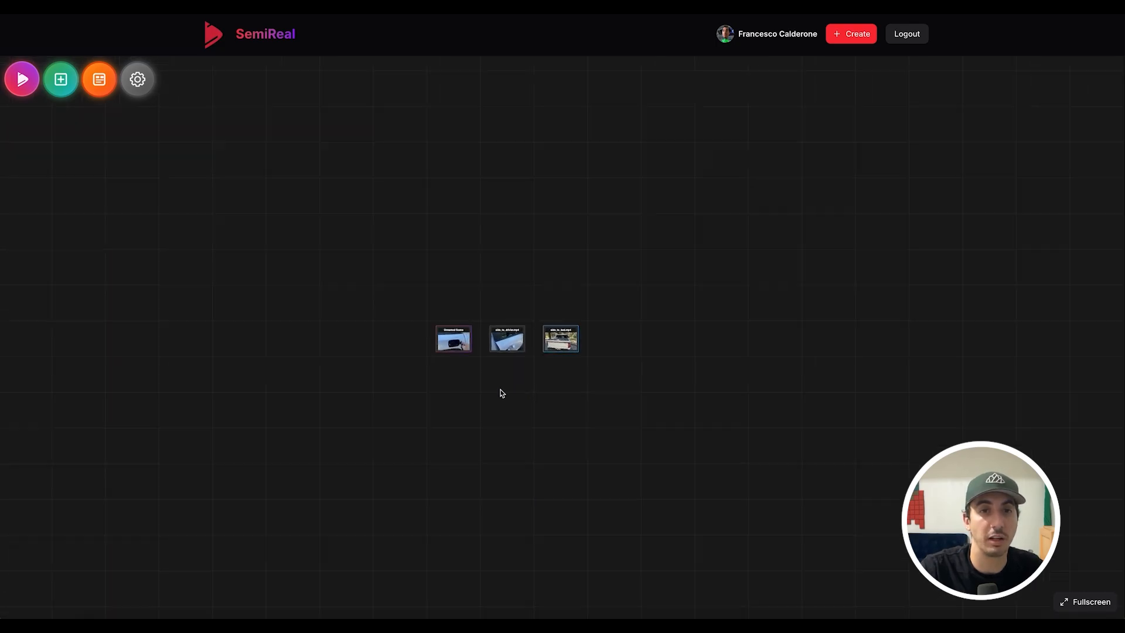
drag(1, 433, 628, 358)
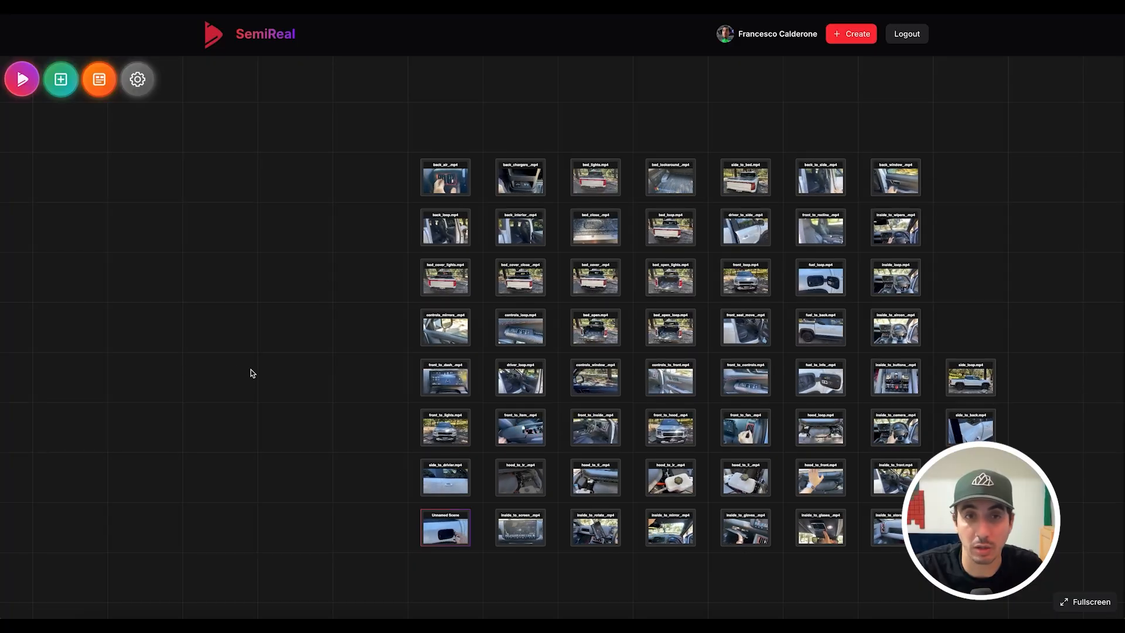
- Upload cybertech.mp3 into the Media Library's Music category and preview the track
click(99, 79)
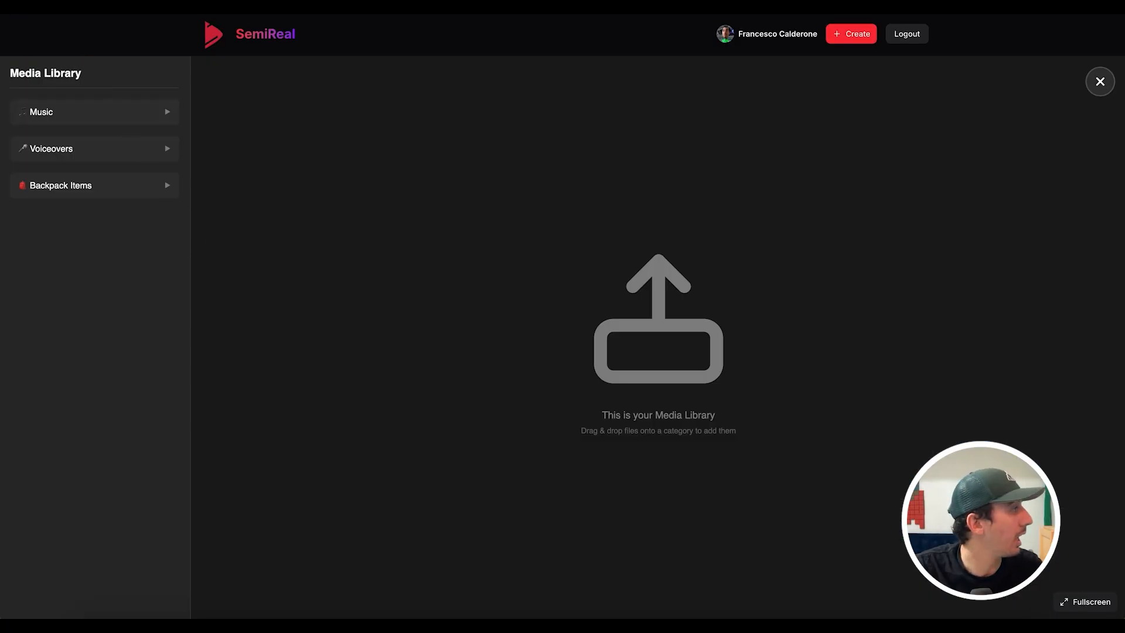
click(118, 119)
click(105, 144)
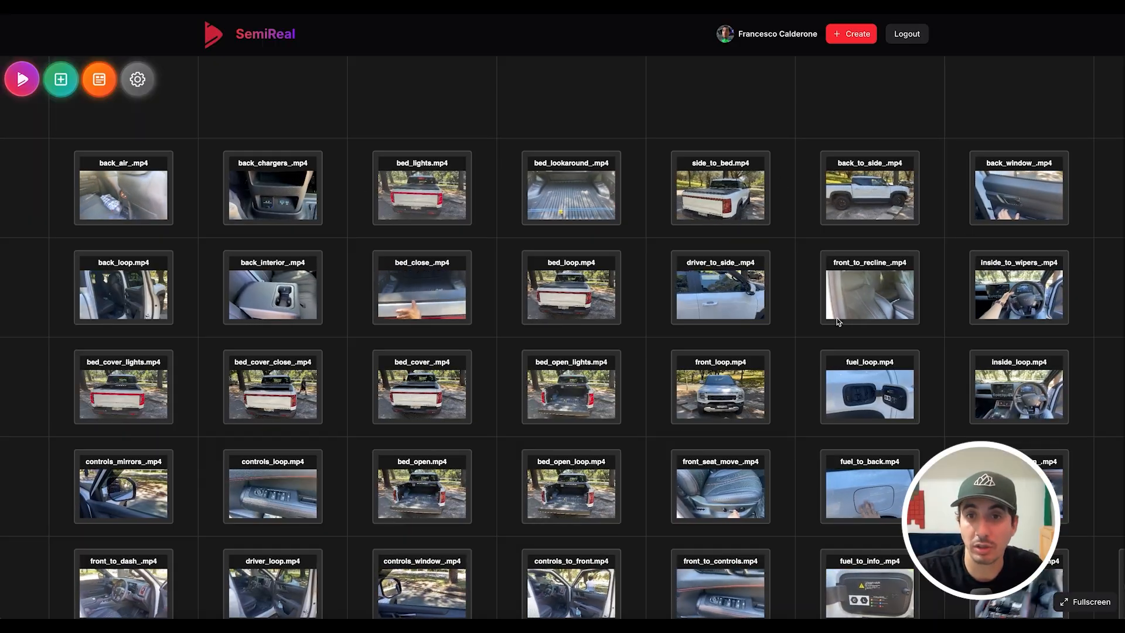
- Make side_loop.mp4 the tour's Start Scene
scroll(620, 447, down, 3)
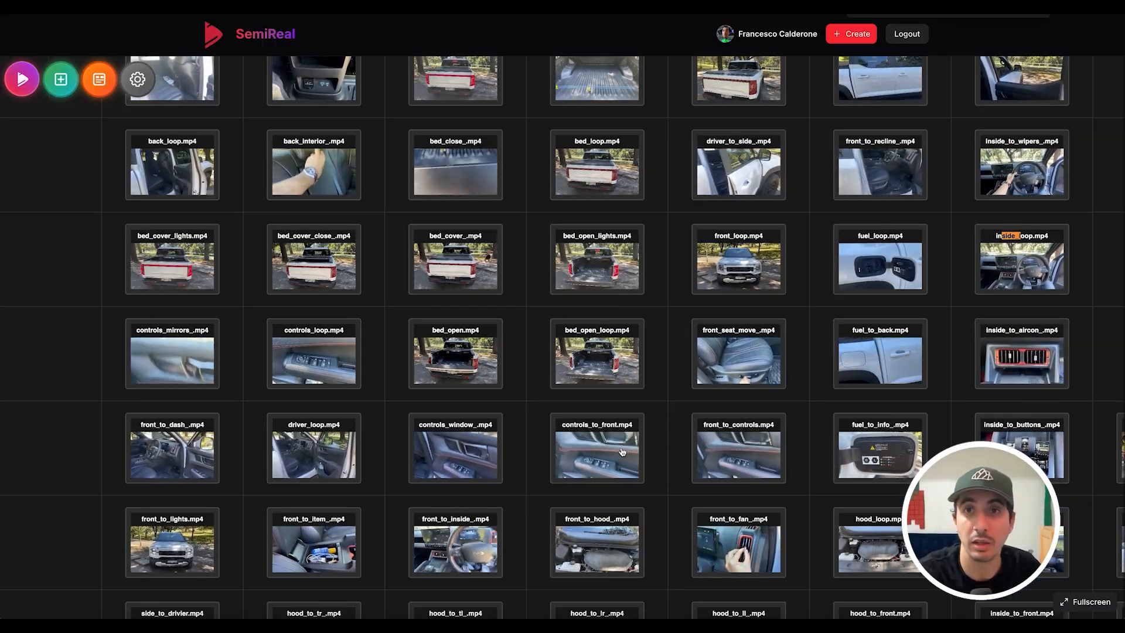
scroll(622, 451, down, 4)
scroll(631, 300, right, 10)
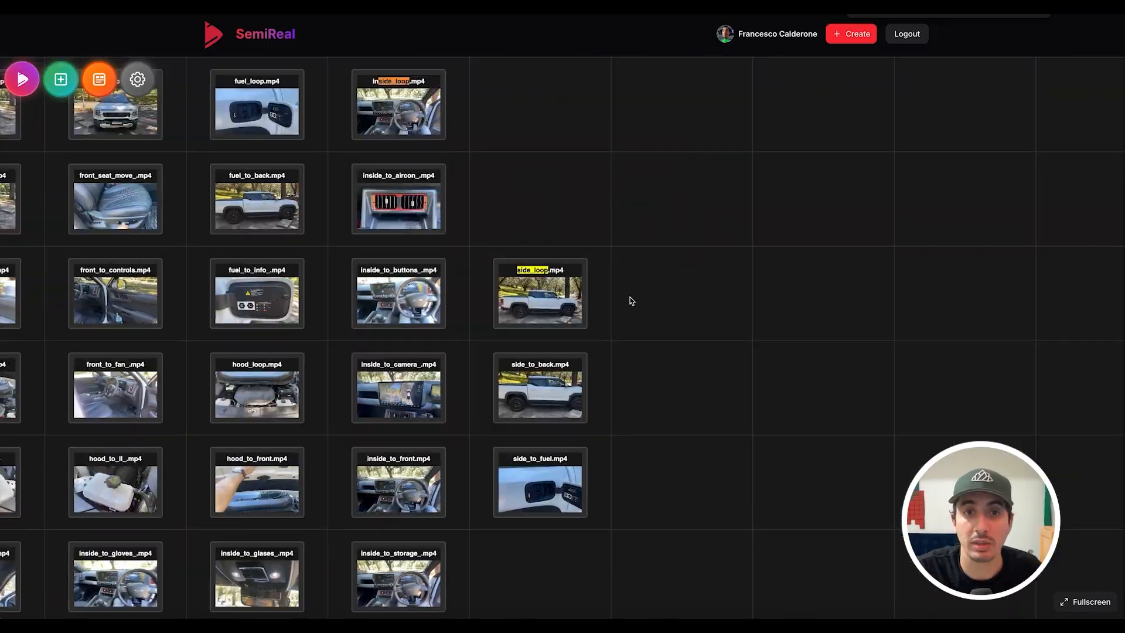
click(556, 295)
click(1035, 192)
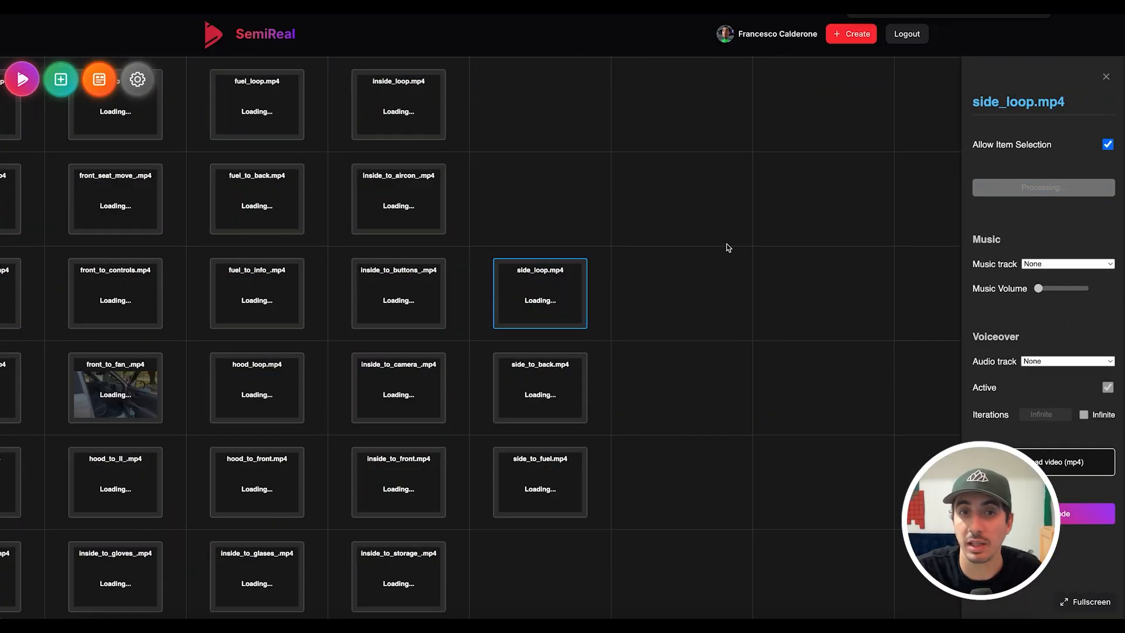
click(641, 274)
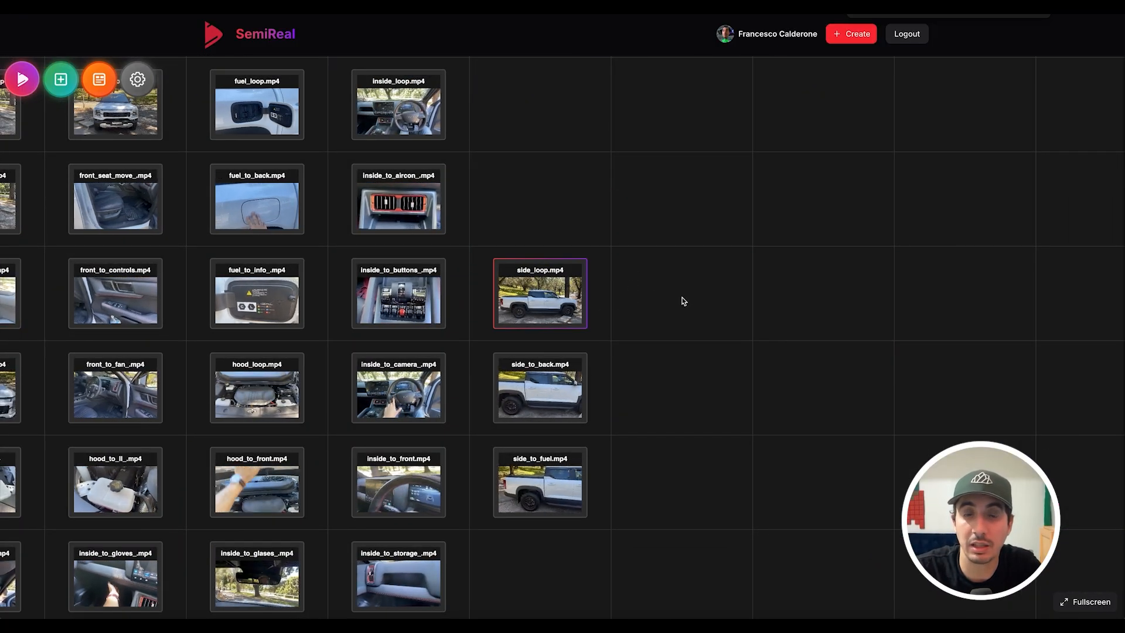
- Move the side_loop.mp4 tile off to the left of the scene grid
scroll(697, 308, down, 5)
drag(803, 246, 1079, 281)
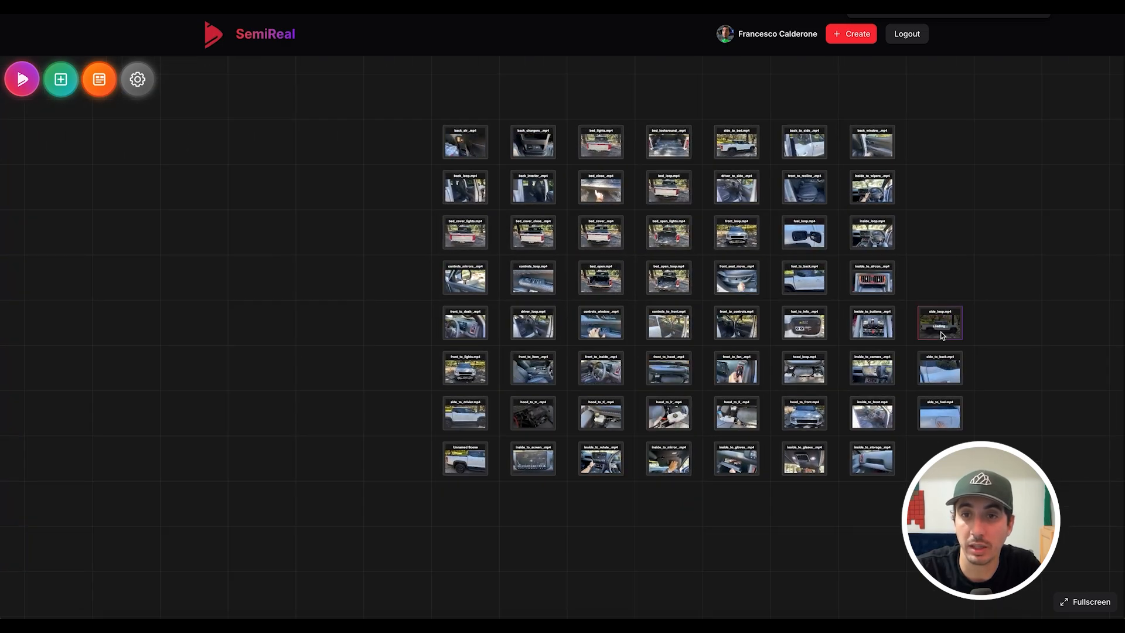
drag(940, 332, 205, 379)
drag(246, 430, 526, 360)
scroll(527, 360, up, 1)
- Give side_loop.mp4 cybertech music at volume 2 and preview the tour
click(460, 303)
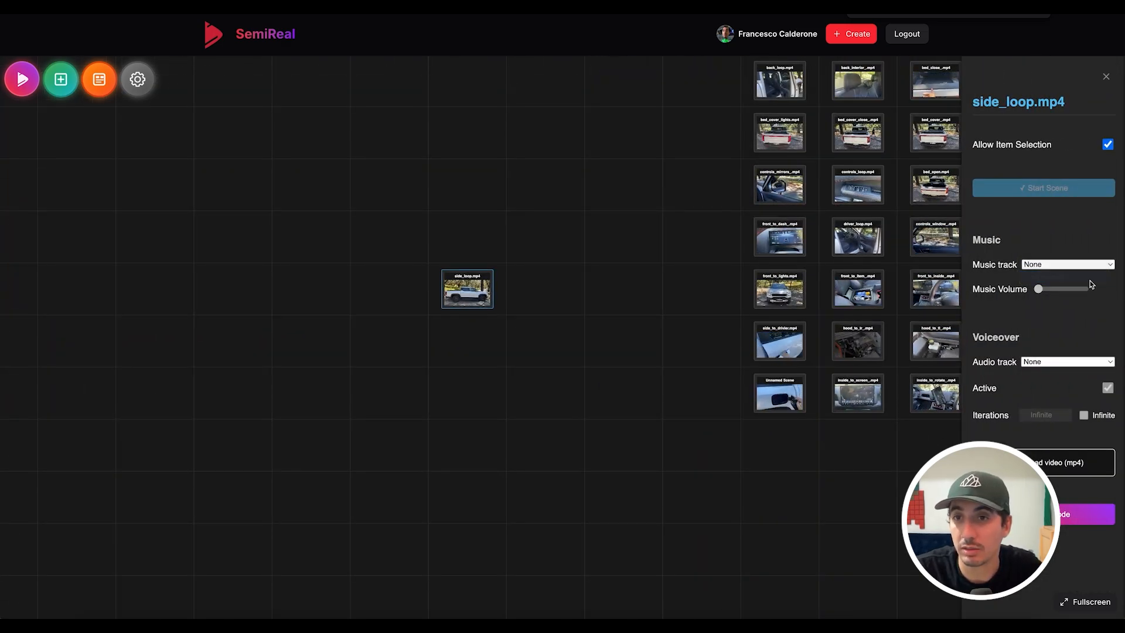
drag(1038, 288, 1039, 290)
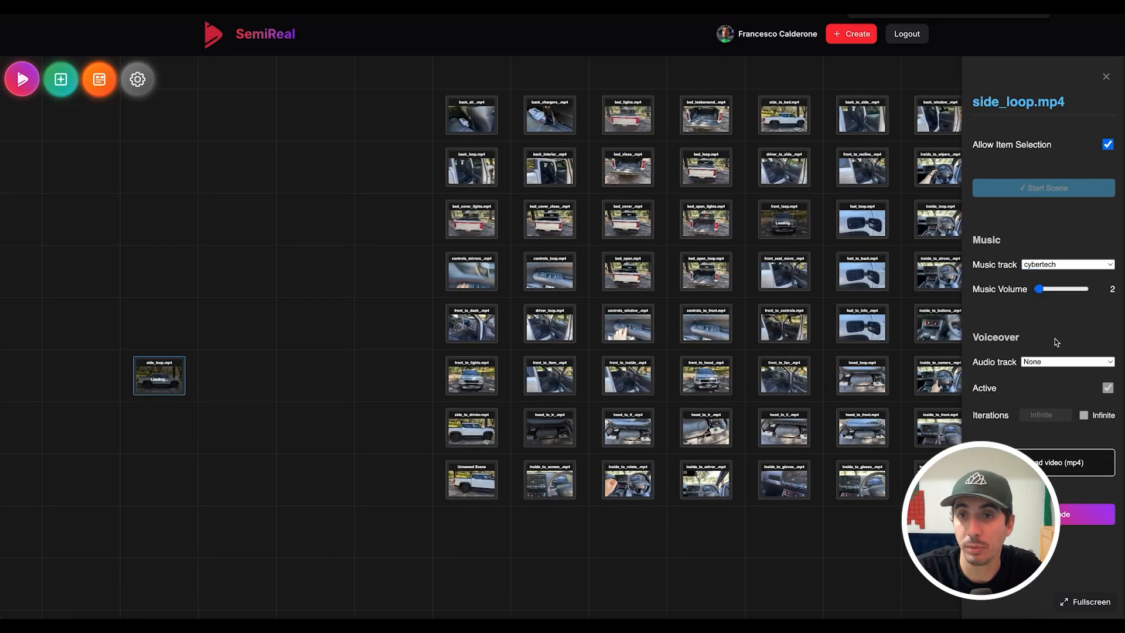
click(351, 426)
drag(220, 305, 512, 231)
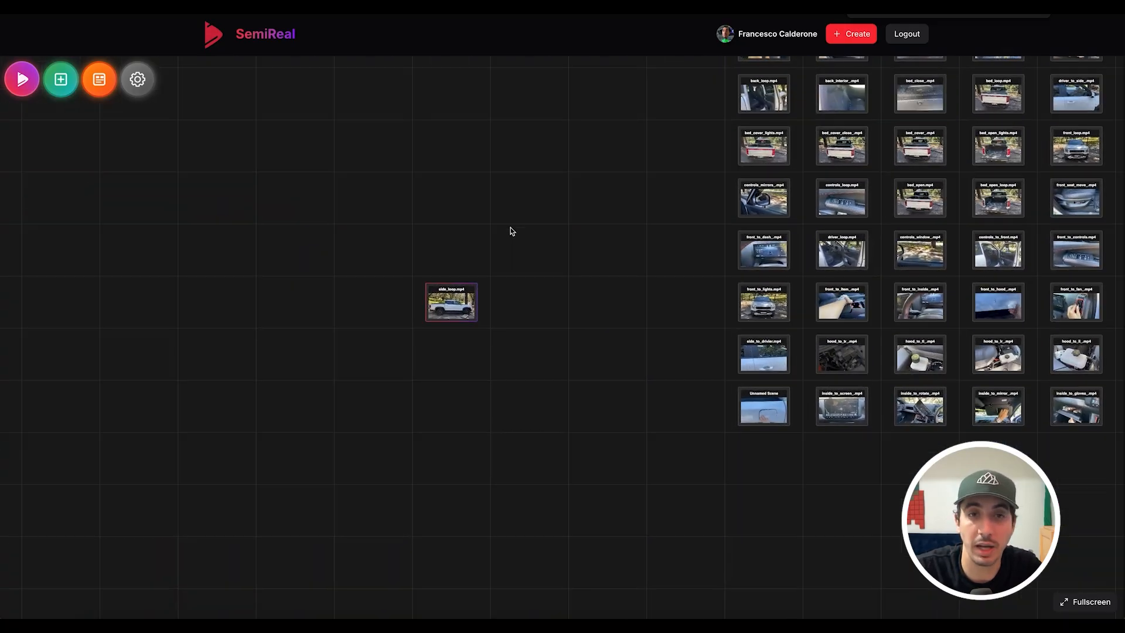
click(21, 79)
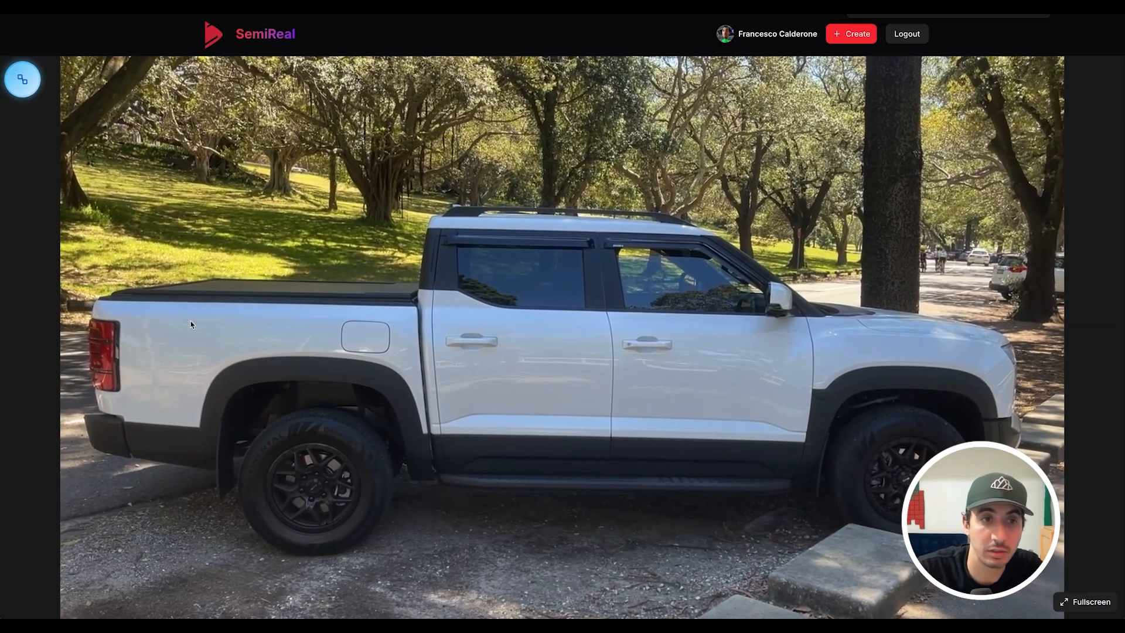
- Add hotspot areas named 'back' over the truck's rear and 'fuel' over the fuel door
drag(91, 273, 227, 507)
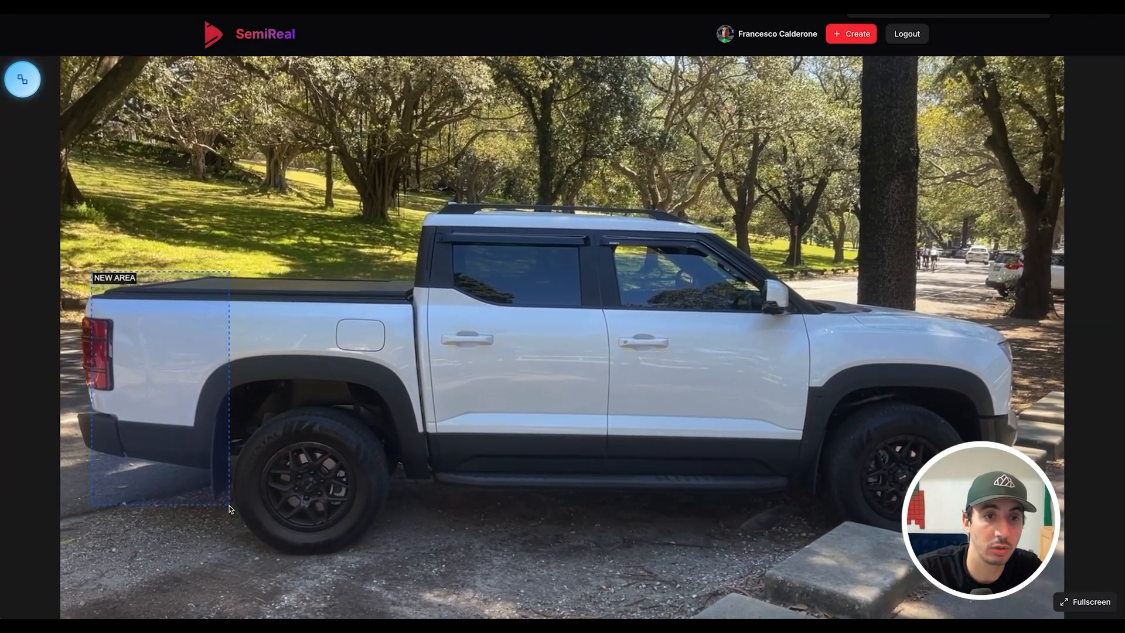
click(124, 292)
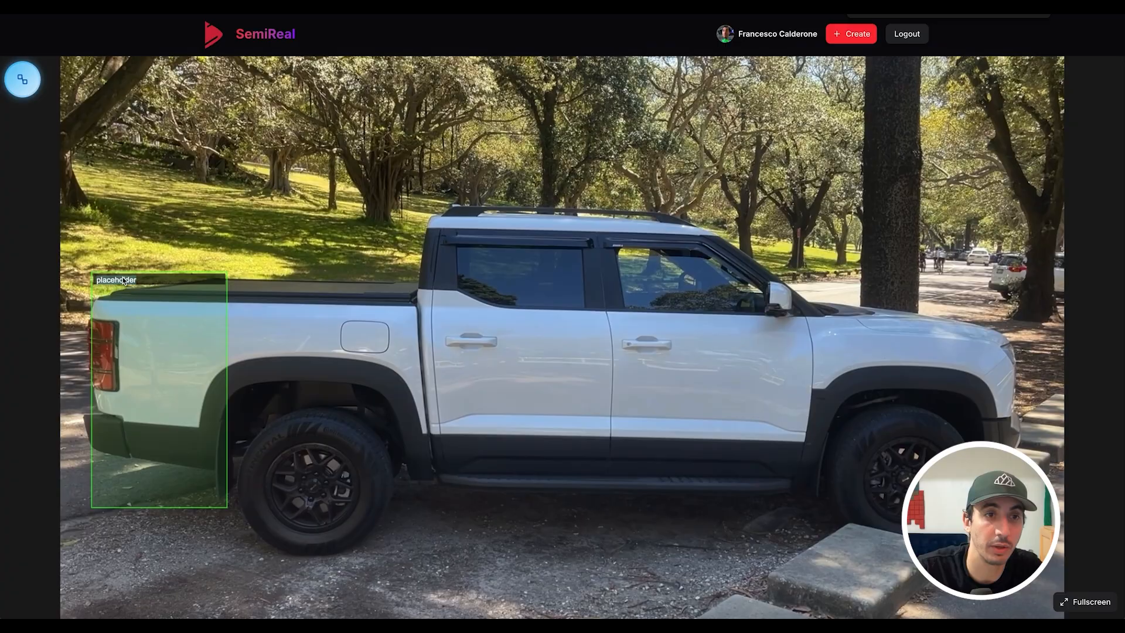
text(back)
key(Return)
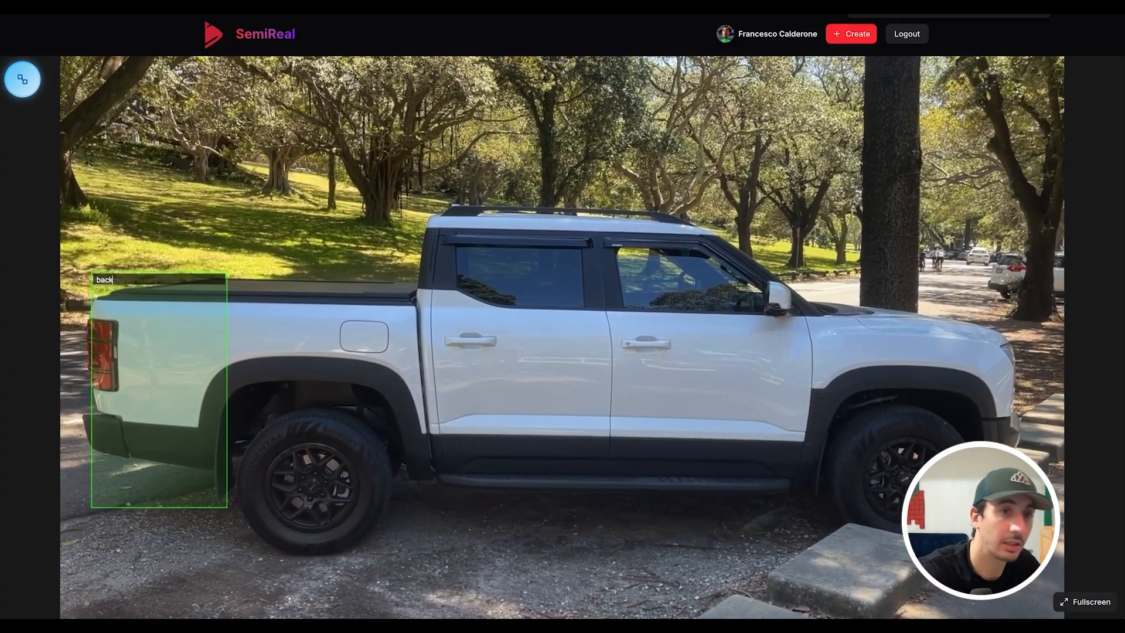
drag(325, 312, 401, 361)
click(363, 329)
text(fuel)
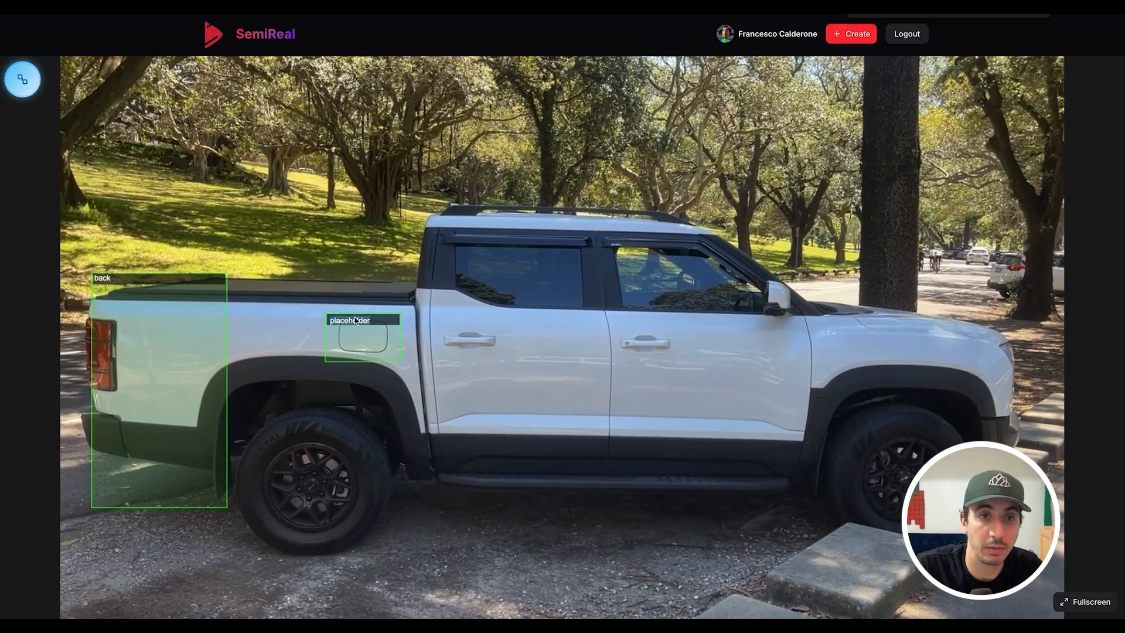
key(Return)
- Add hotspot areas over the rear door, front door ('front') and front fender ('front')
drag(429, 224, 608, 472)
text(back)
drag(611, 225, 803, 470)
text(front)
key(Return)
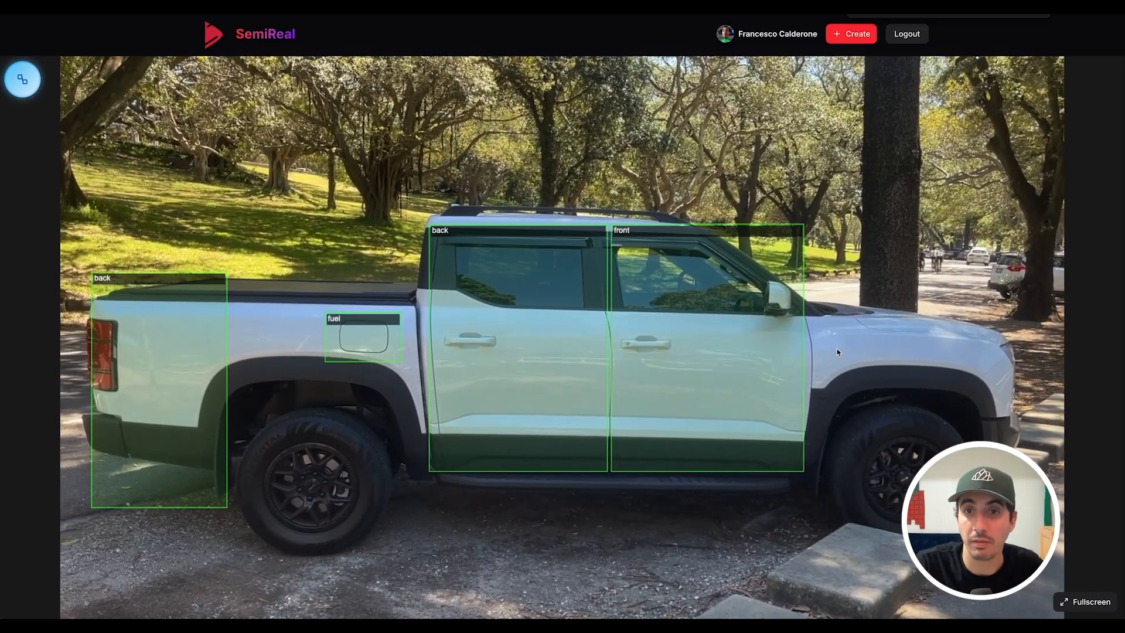
drag(832, 304, 1026, 469)
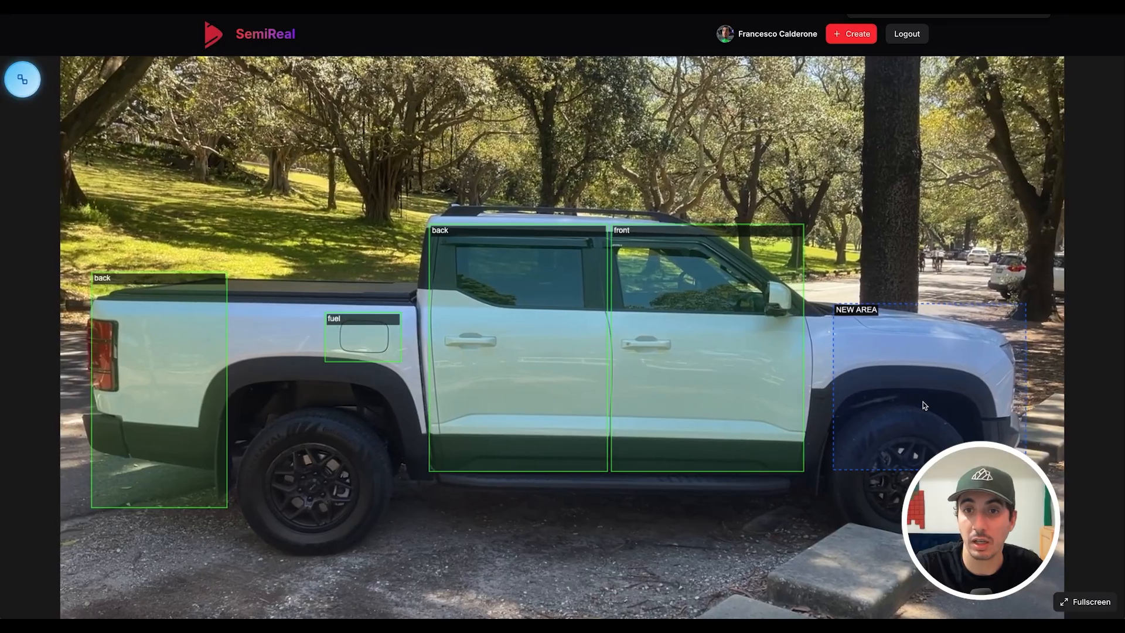
text(front)
key(Return)
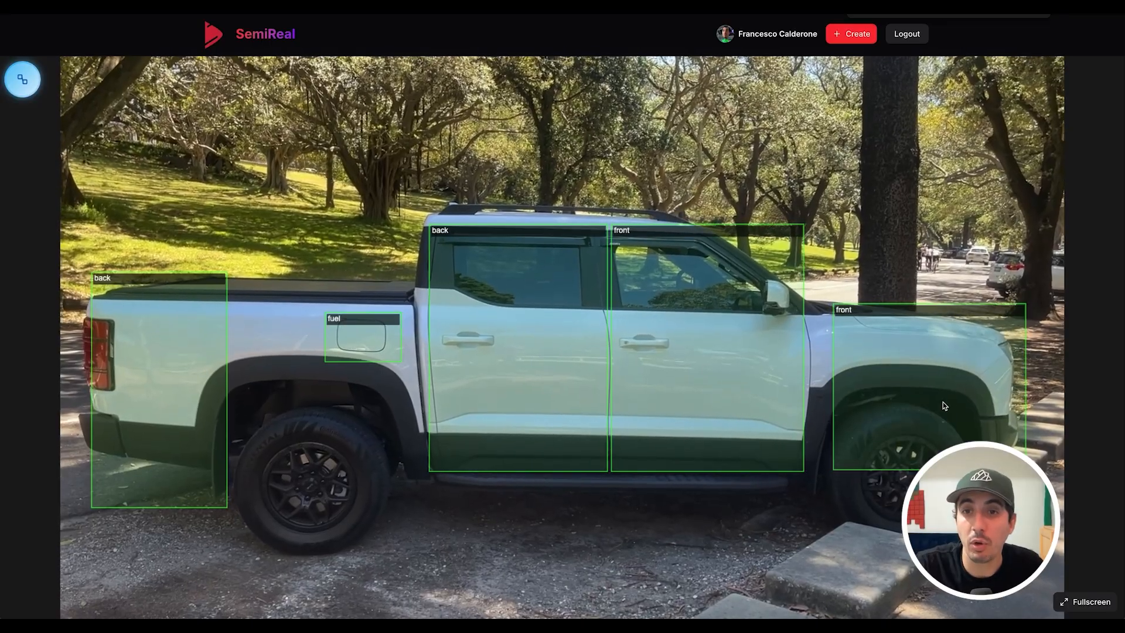
drag(941, 392, 926, 357)
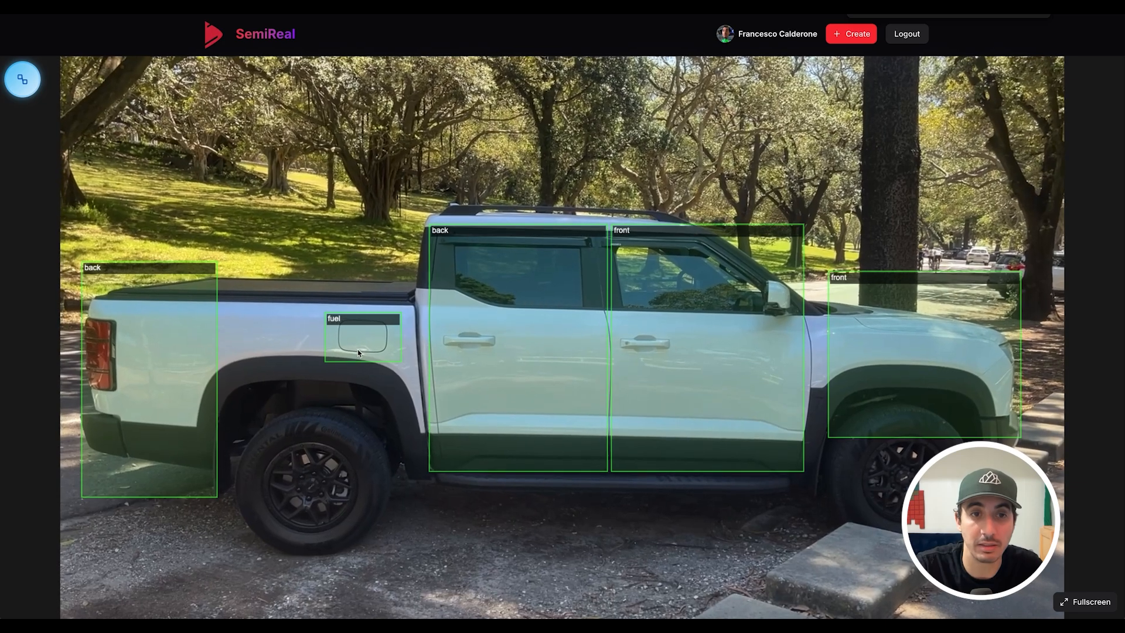
click(940, 374)
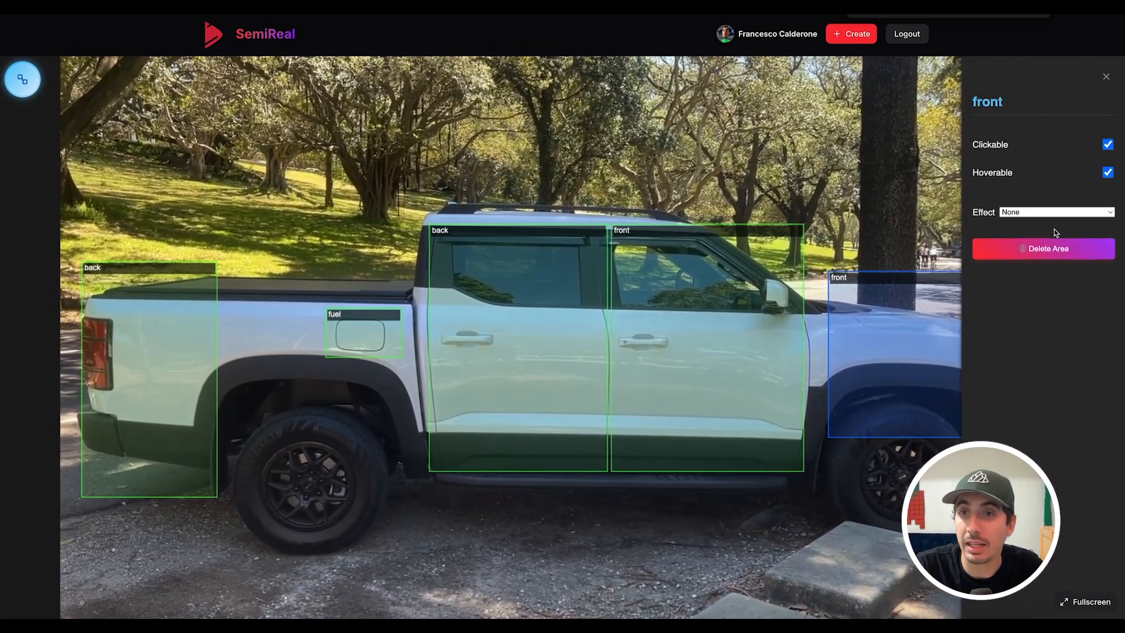
- Set the shimmer effect on the fender, front door, back door and fuel areas
click(1053, 212)
click(1037, 248)
click(745, 367)
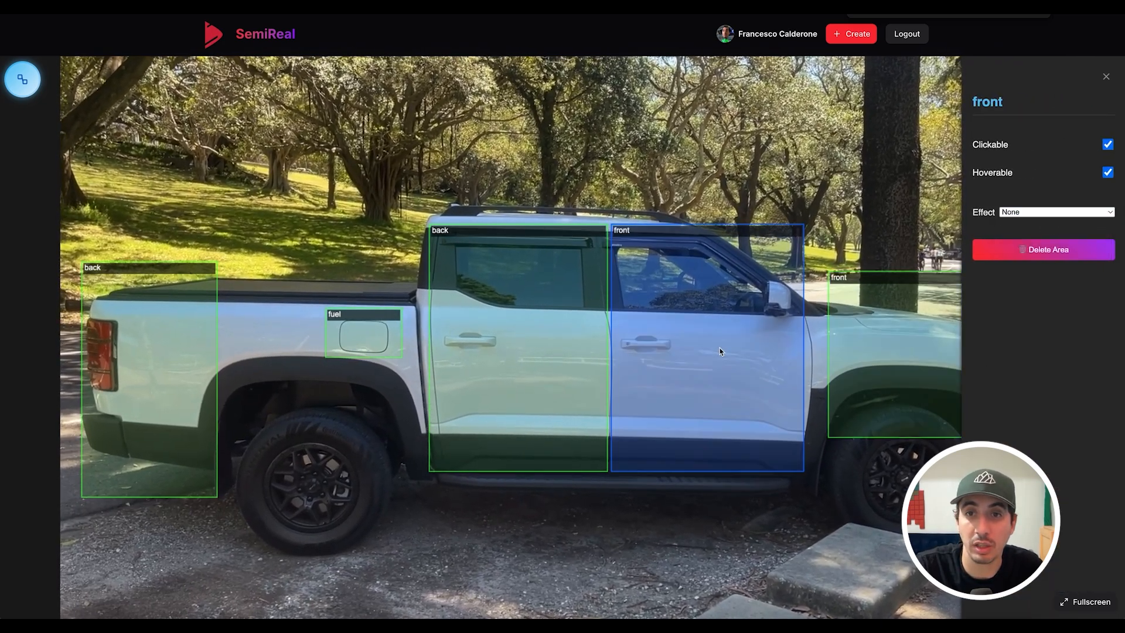
click(1042, 215)
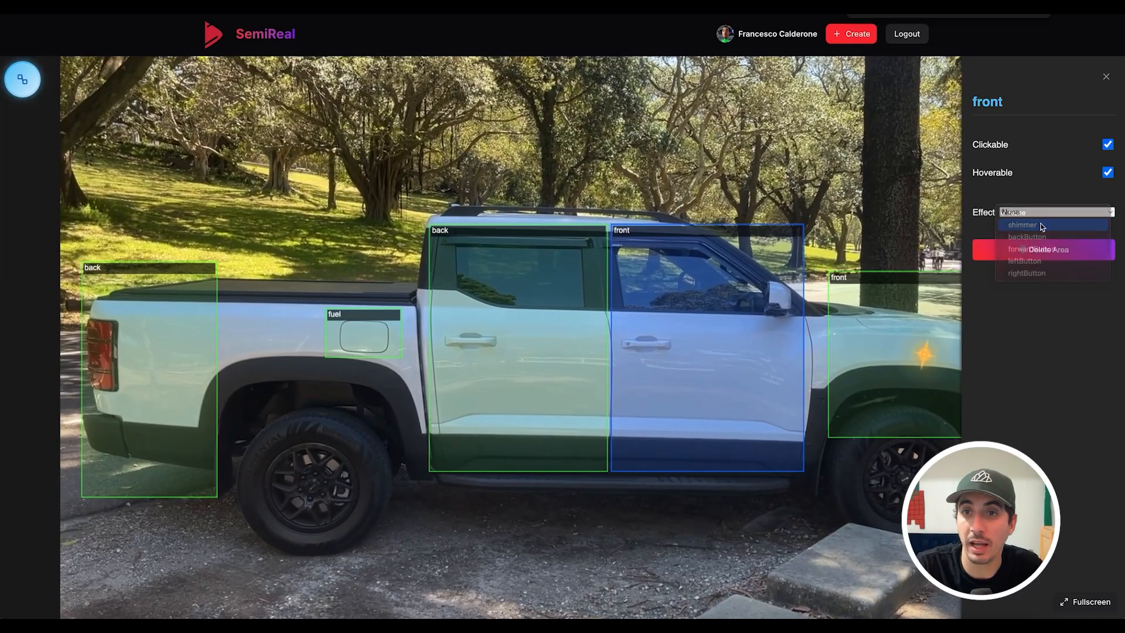
click(1037, 224)
click(513, 354)
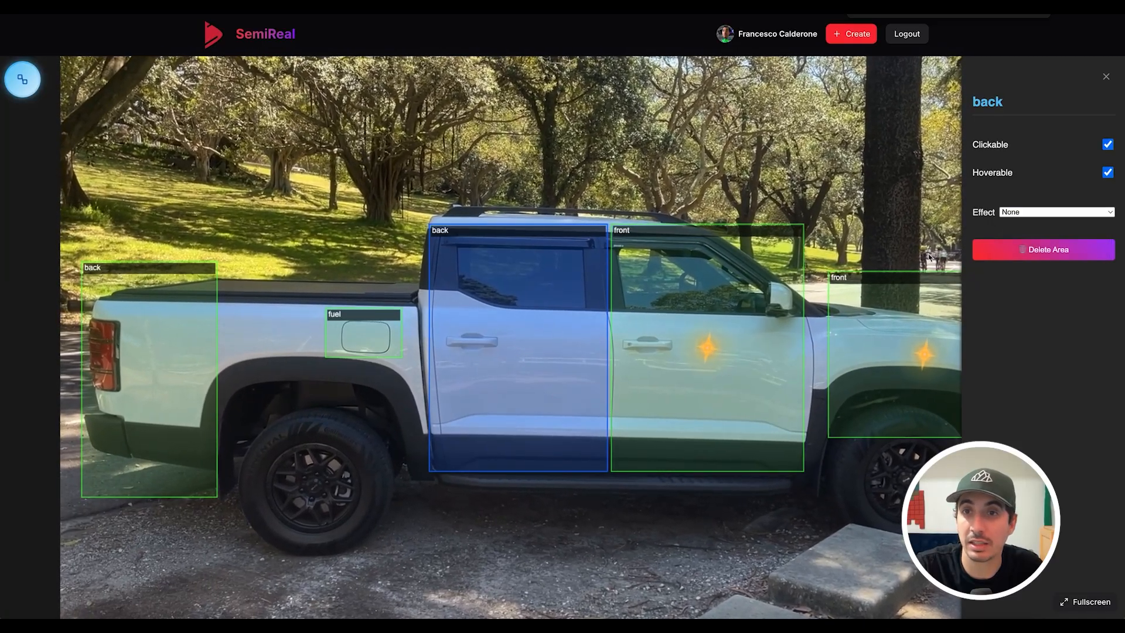
click(1046, 214)
click(1042, 224)
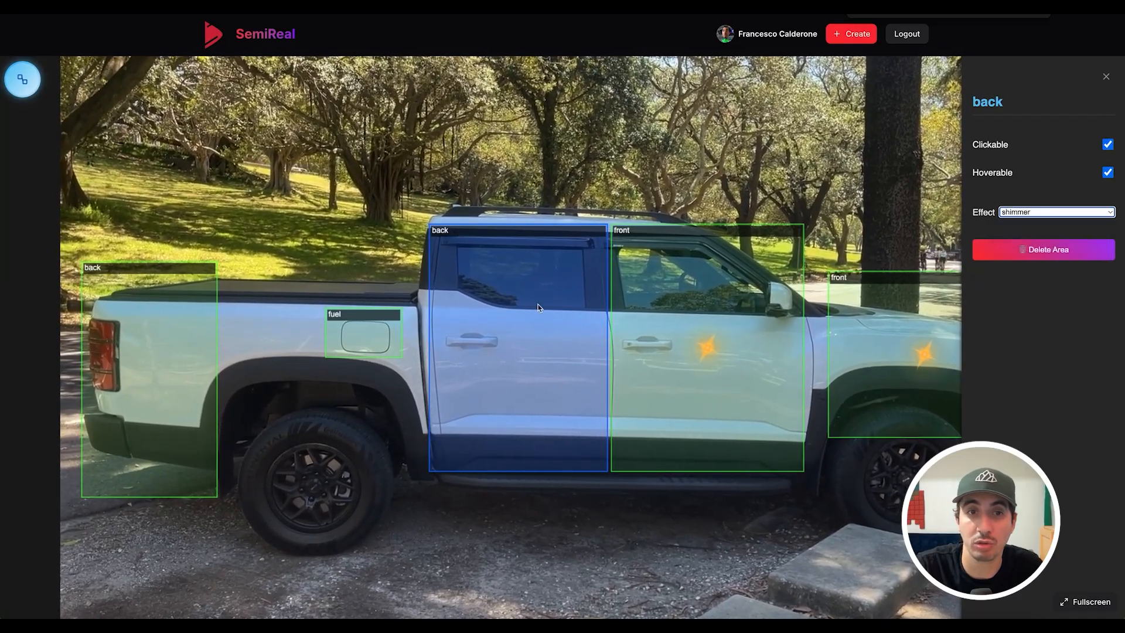
click(364, 335)
click(1031, 213)
click(1029, 224)
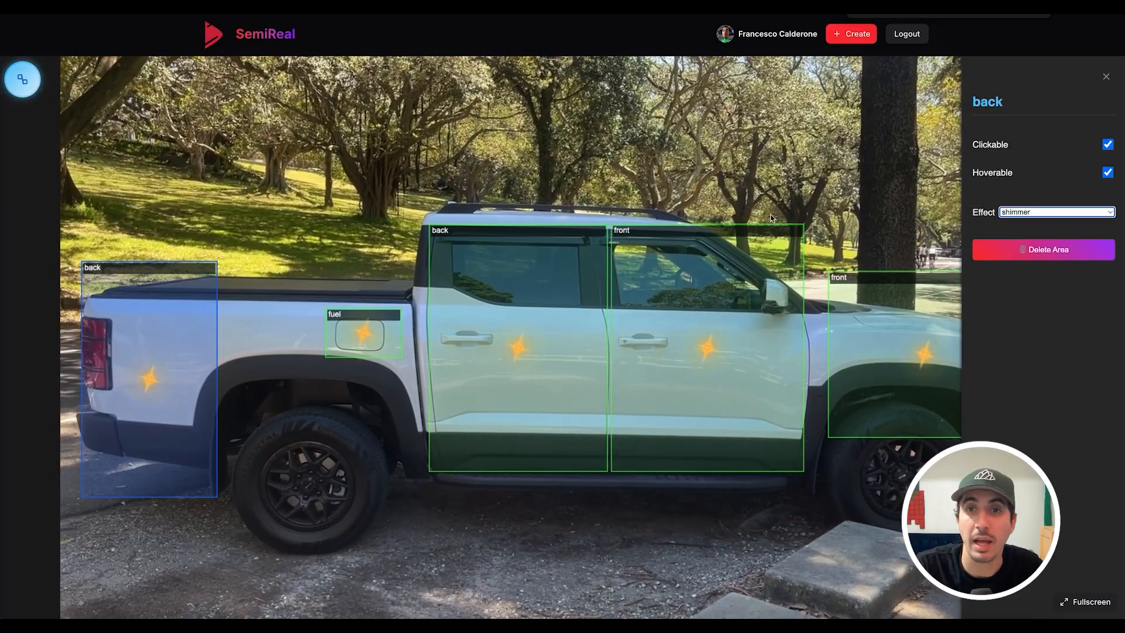
click(1105, 77)
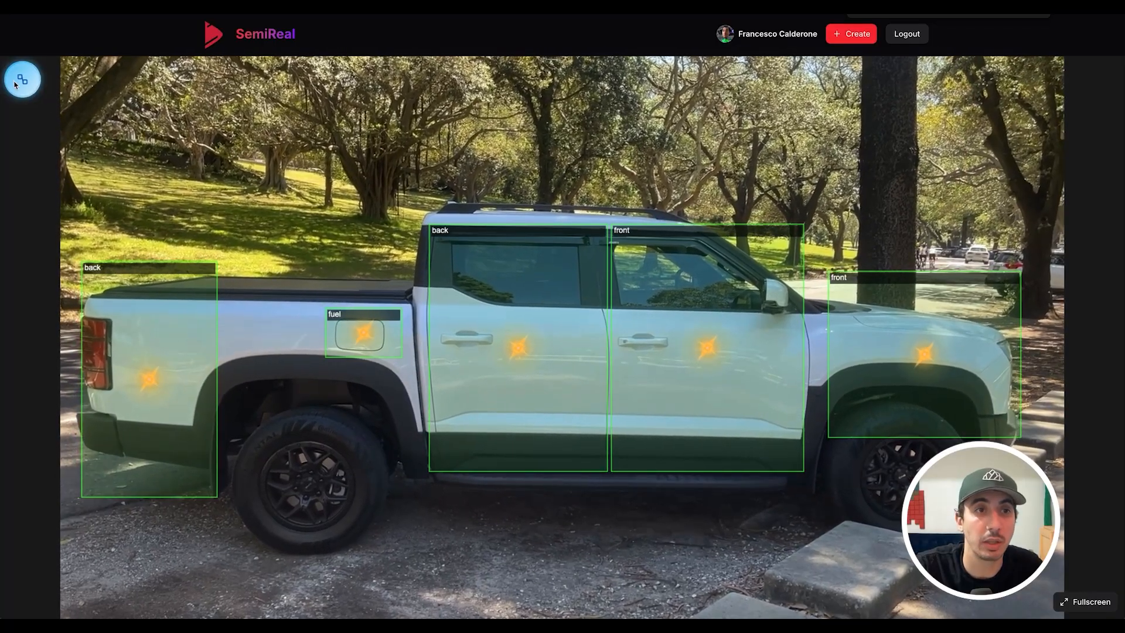
- In the node graph, link side_loop to side_to_front through the front hotspot
click(22, 79)
scroll(480, 342, up, 4)
drag(571, 273, 464, 364)
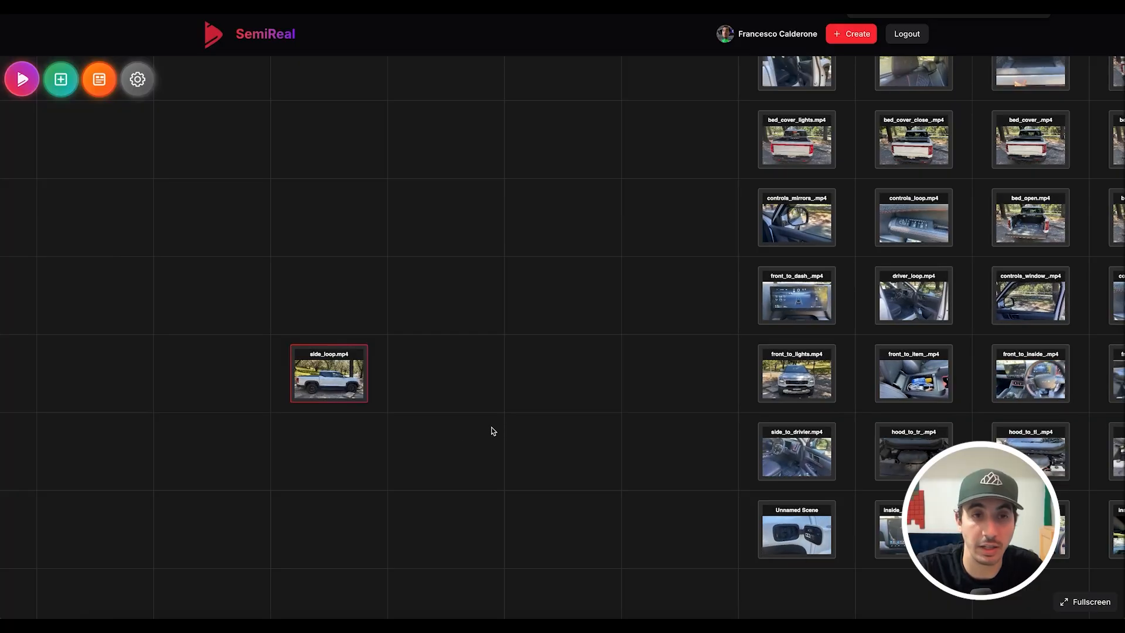
scroll(404, 407, down, 2)
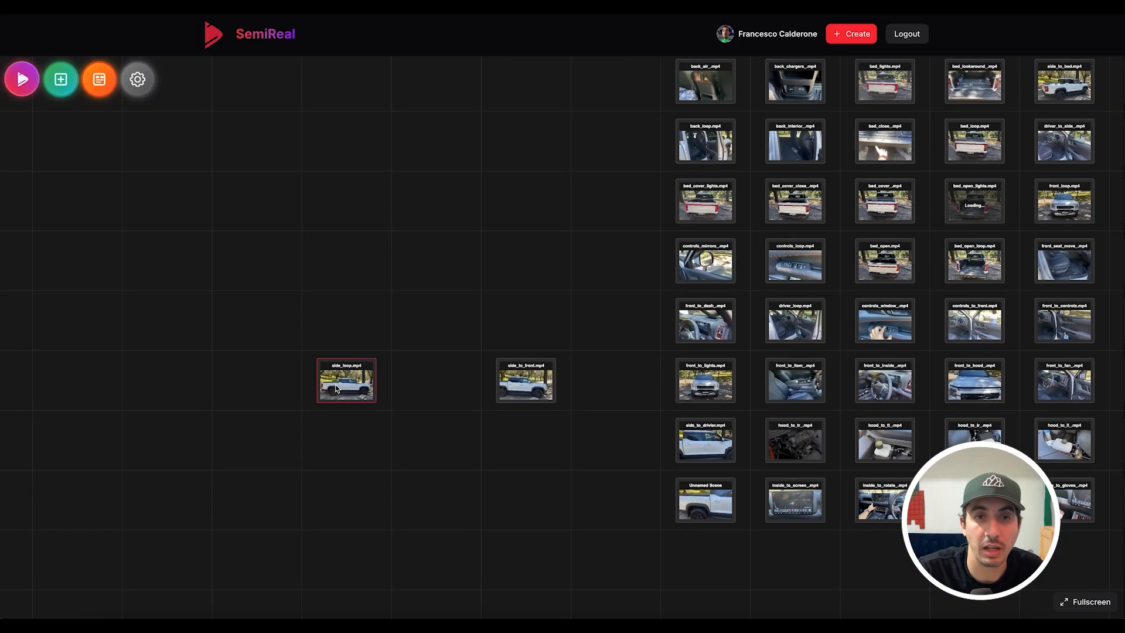
drag(332, 389, 521, 383)
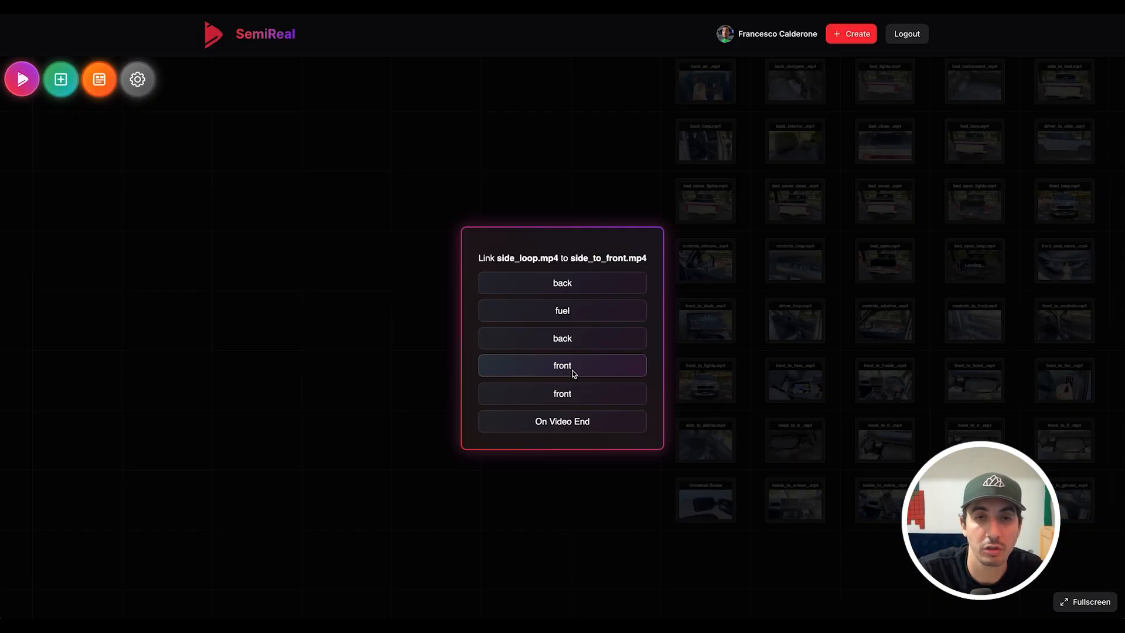
click(574, 373)
- Link side_loop to side_to_back, and to side_to_fuel through the fuel hotspot
drag(576, 459, 422, 444)
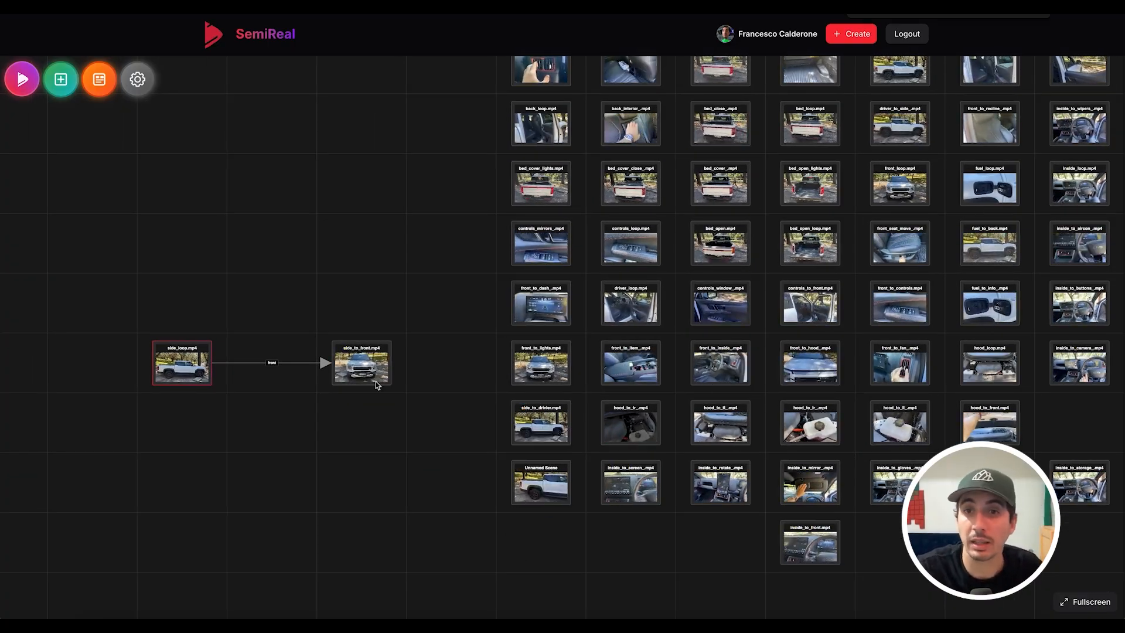
scroll(664, 389, down, 3)
drag(215, 386, 258, 383)
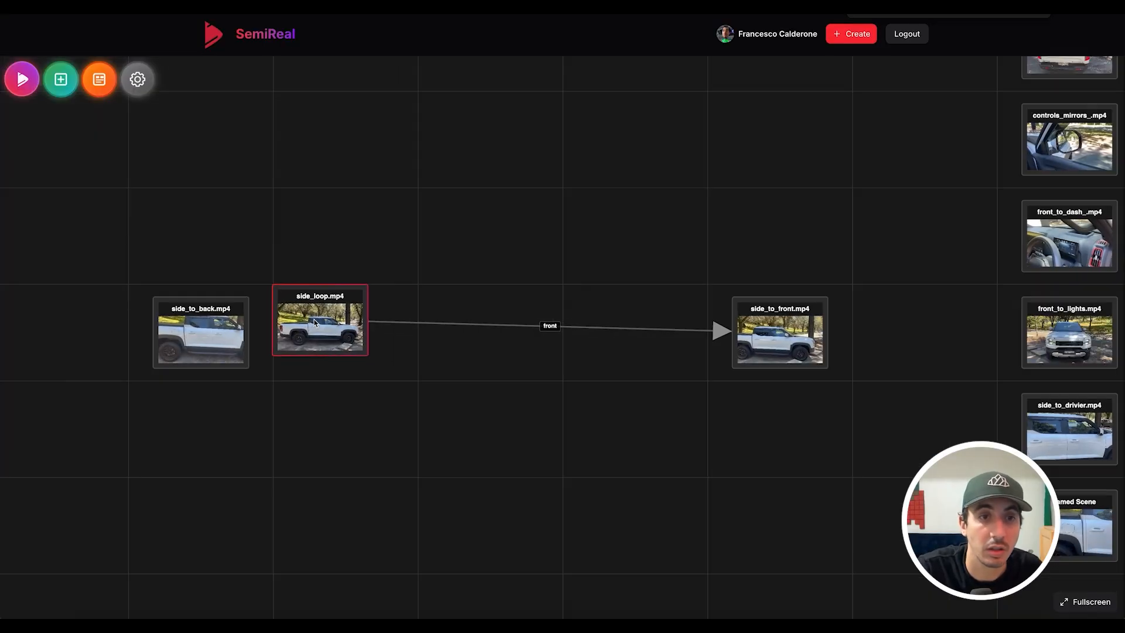
drag(330, 325, 215, 333)
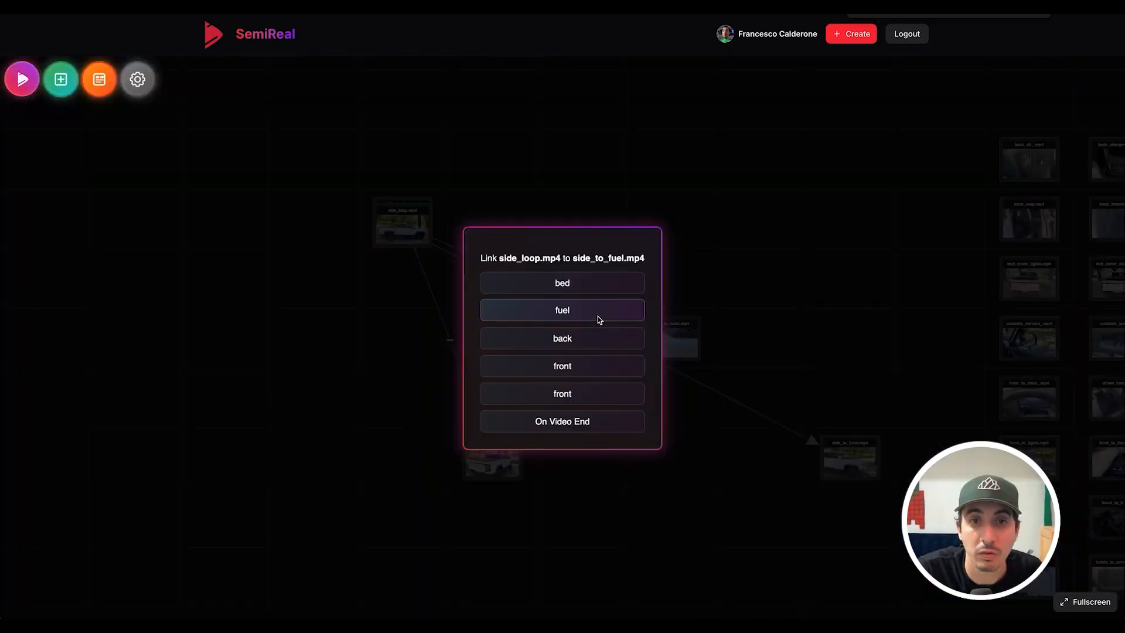
click(598, 315)
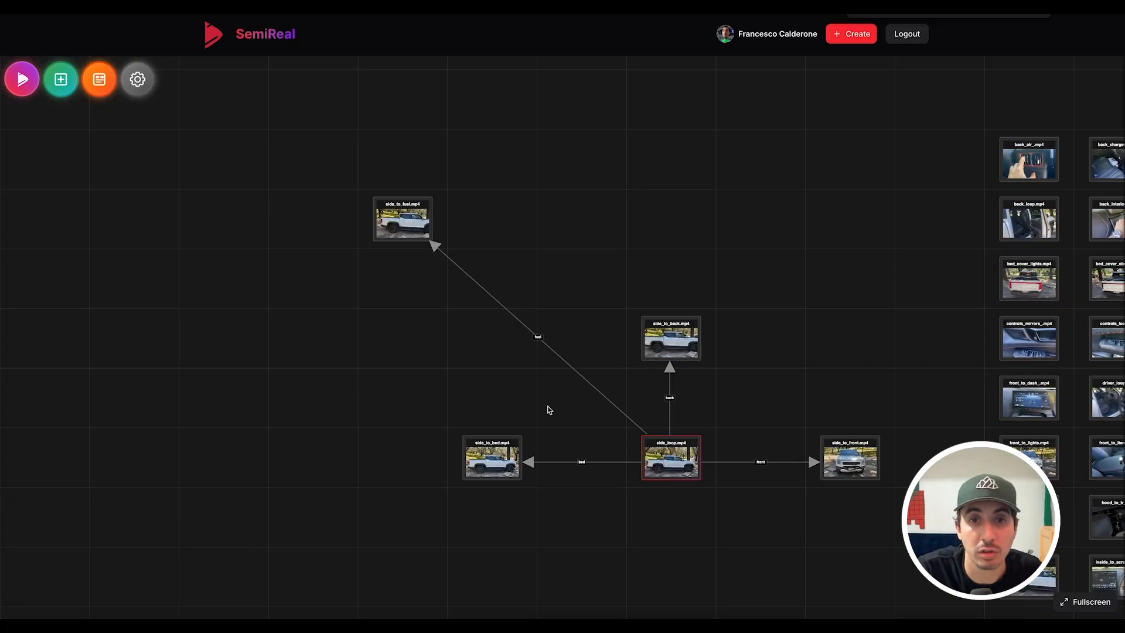
click(670, 460)
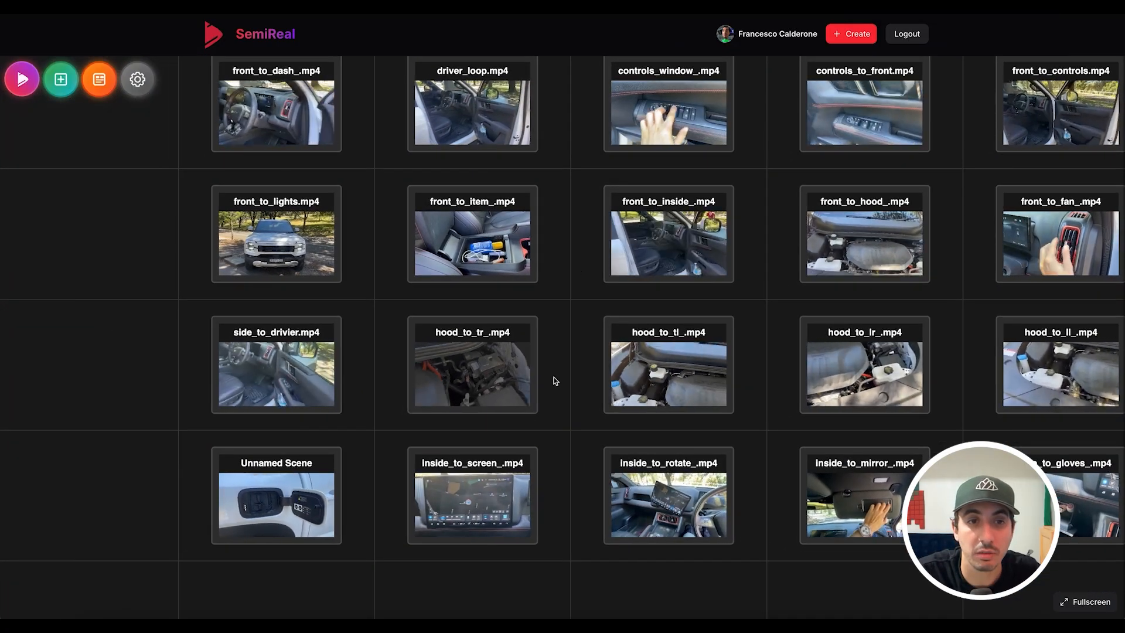
drag(735, 437, 610, 328)
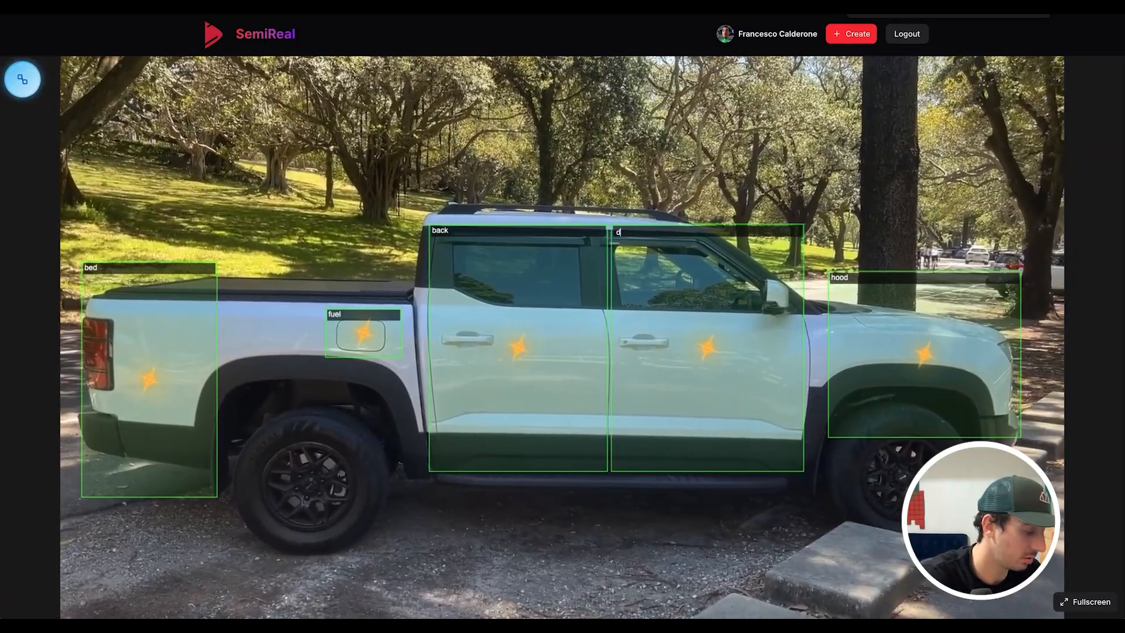
- Link side_loop's driver hotspot to side_to_driver.mp4
text(river)
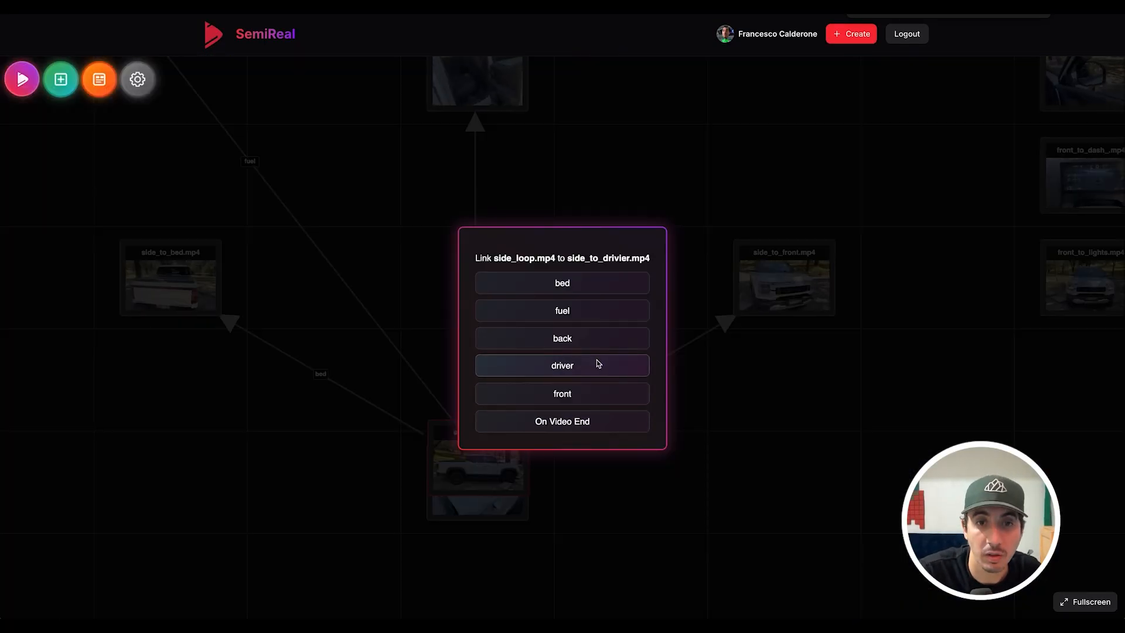
click(596, 364)
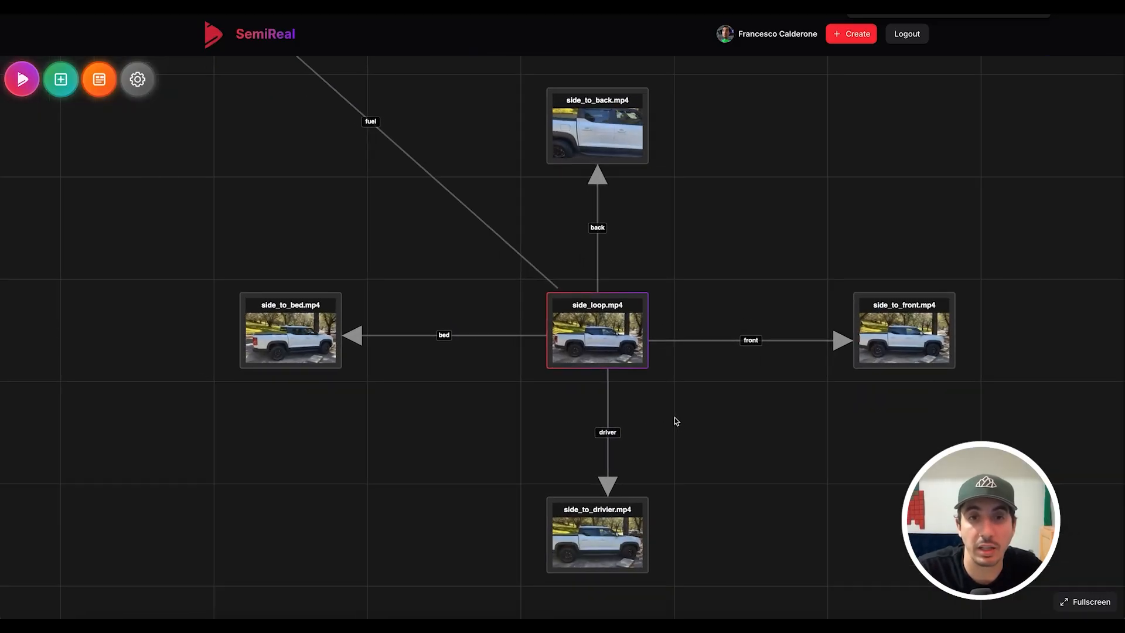
scroll(674, 420, down, 5)
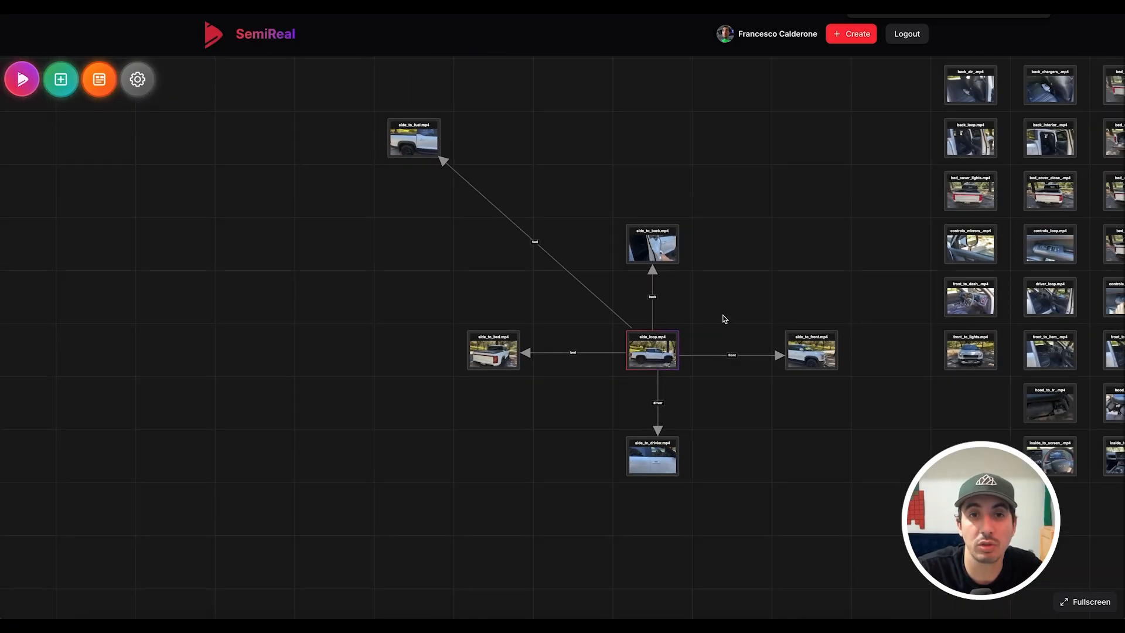
scroll(714, 334, up, 3)
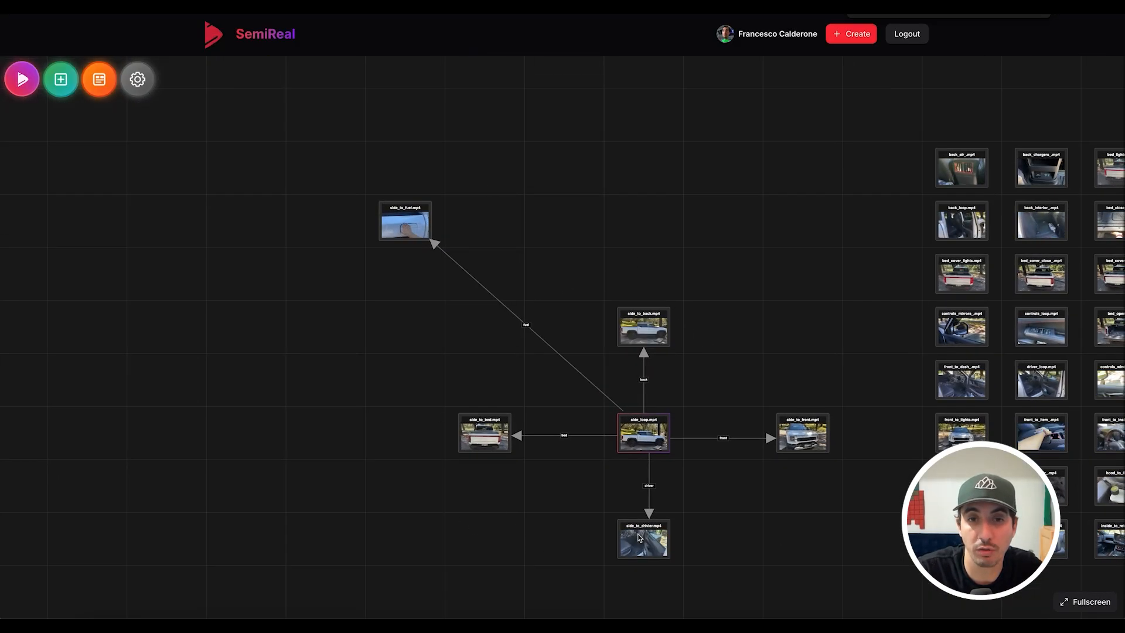
scroll(645, 440, down, 3)
scroll(644, 439, right, 4)
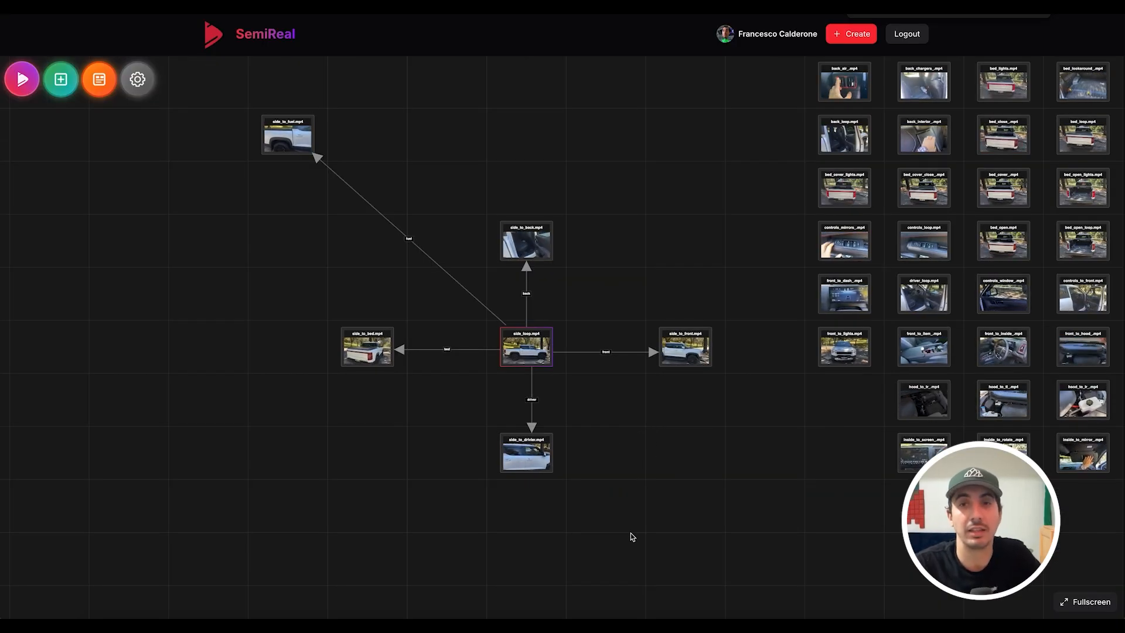
scroll(693, 154, up, 4)
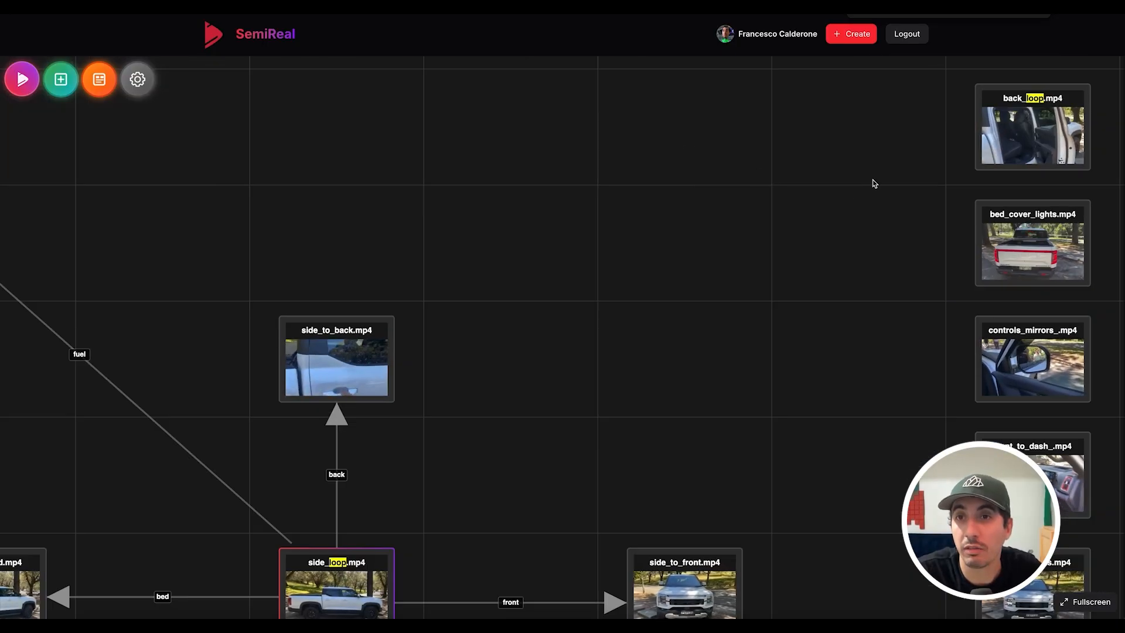
scroll(764, 259, down, 4)
scroll(763, 260, right, 2)
scroll(879, 123, up, 4)
- Place back_loop.mp4 beside side_to_back and make it play On Video End, then open it
drag(949, 155, 451, 366)
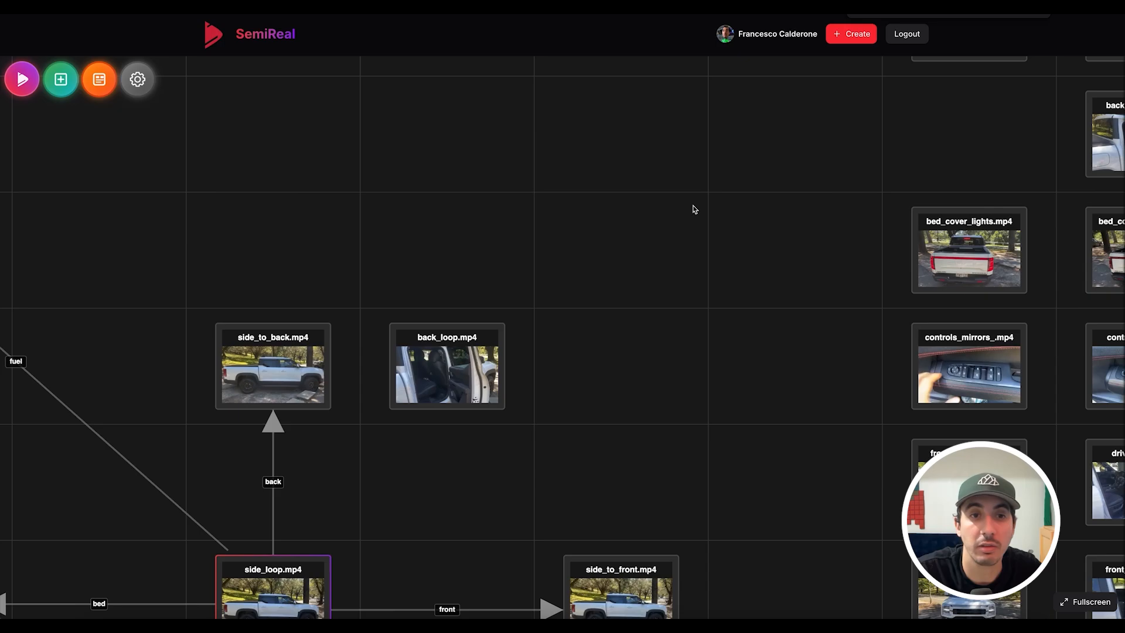
drag(568, 449, 951, 212)
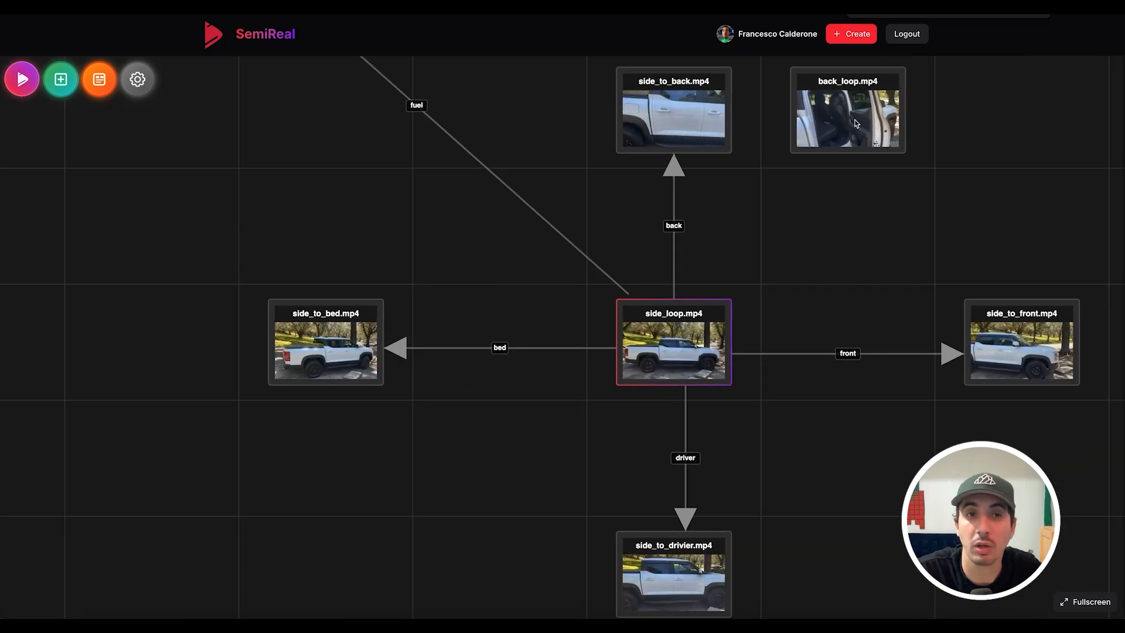
drag(855, 123, 329, 463)
drag(543, 482, 517, 599)
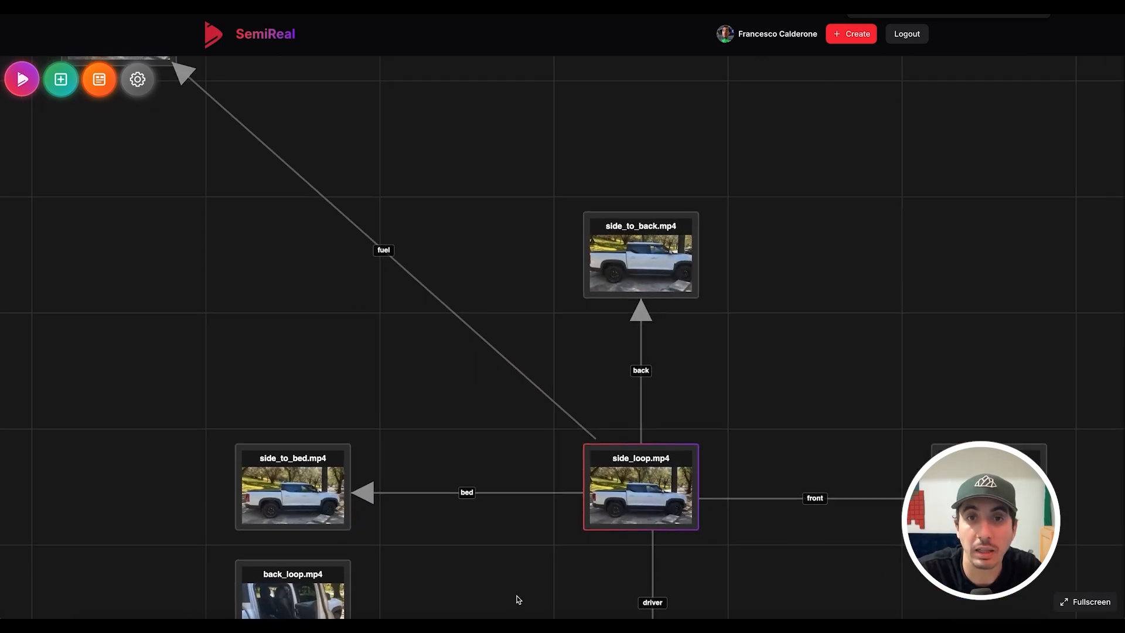
drag(640, 253, 775, 180)
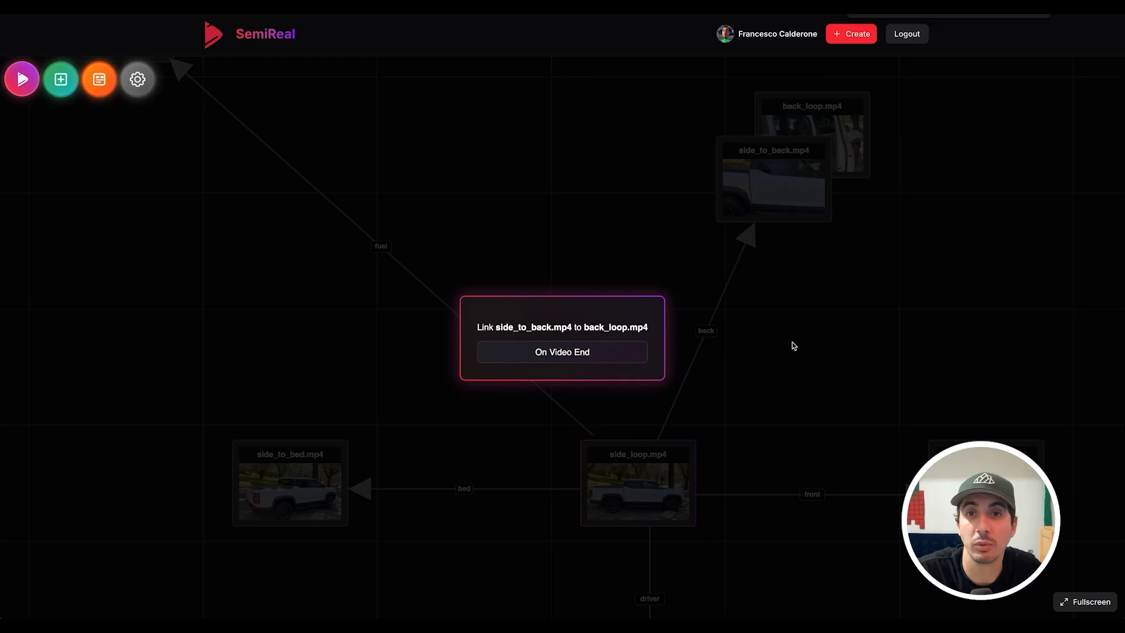
click(607, 358)
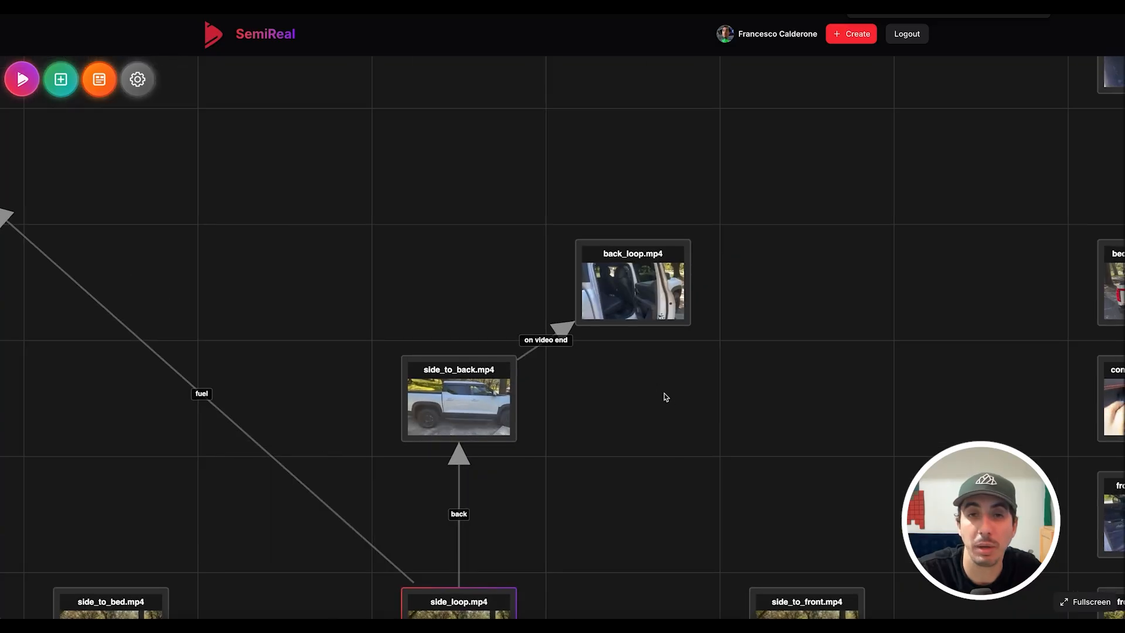
click(641, 296)
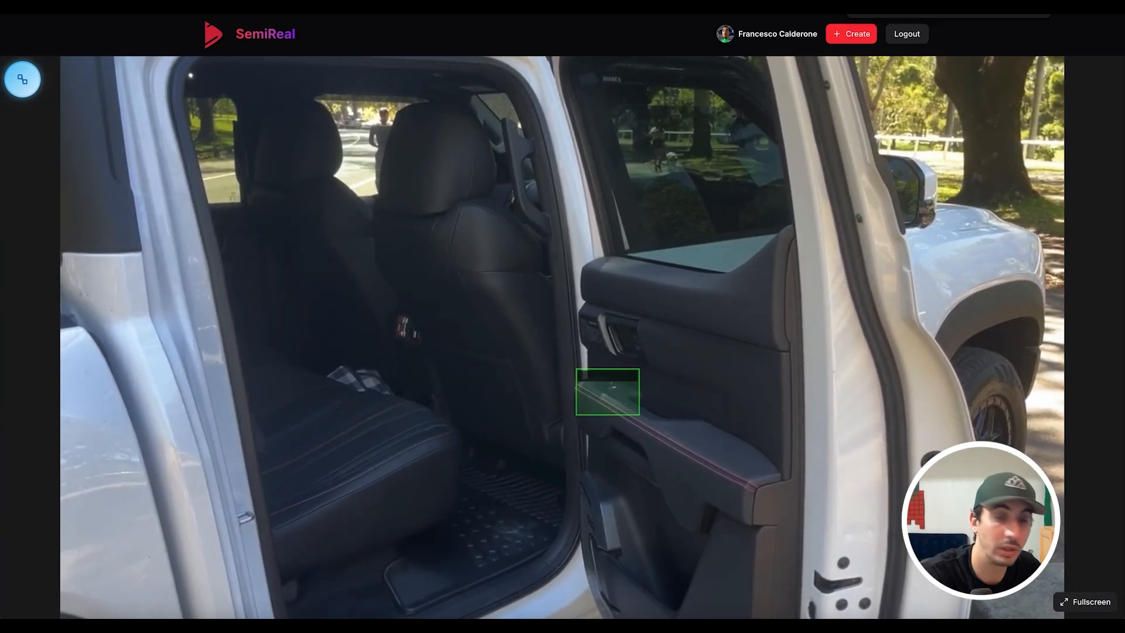
- Name the window area and add a vents area behind the seat in back_loop
text(window)
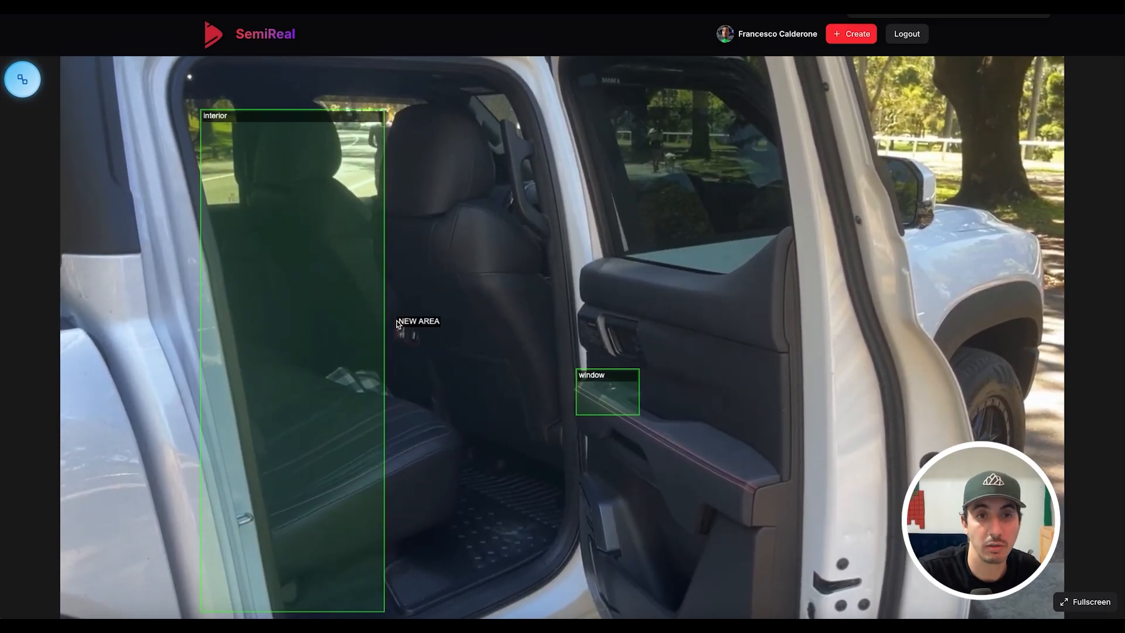
drag(397, 317, 432, 362)
text(vents)
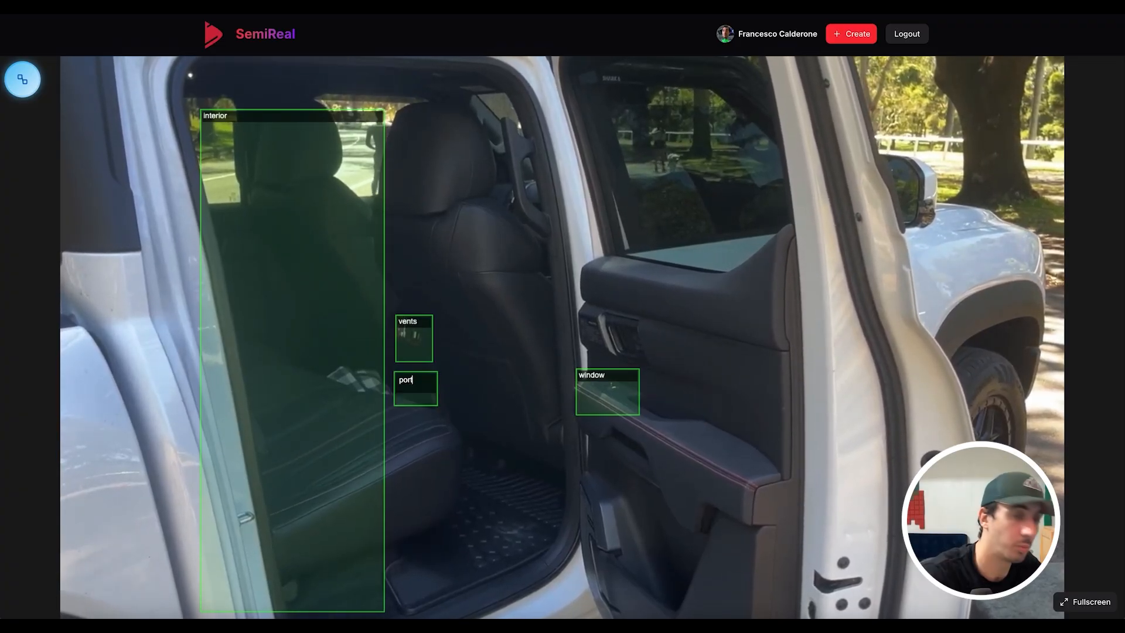
- In the front clip, label the right headlight area 'light' and outline a hood area
click(22, 79)
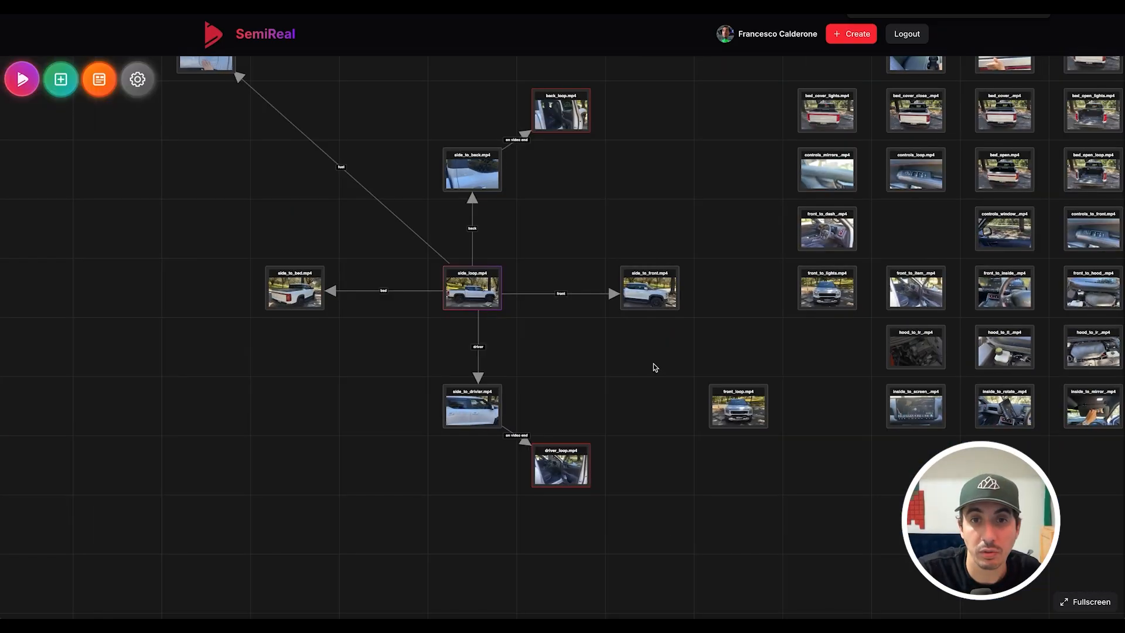
scroll(654, 367, up, 5)
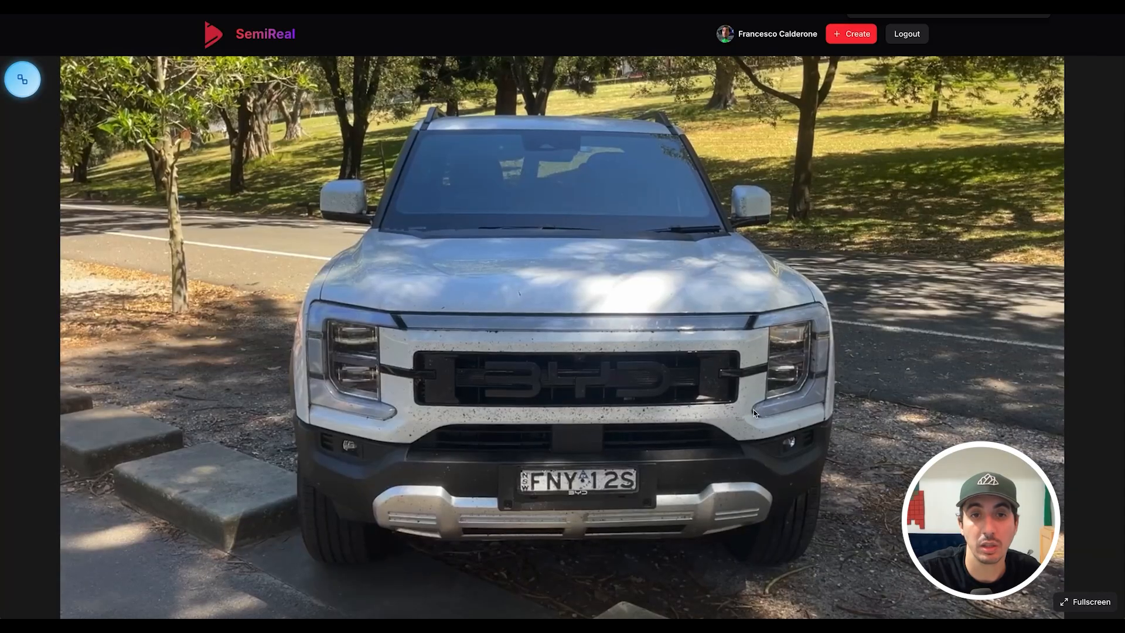
click(767, 374)
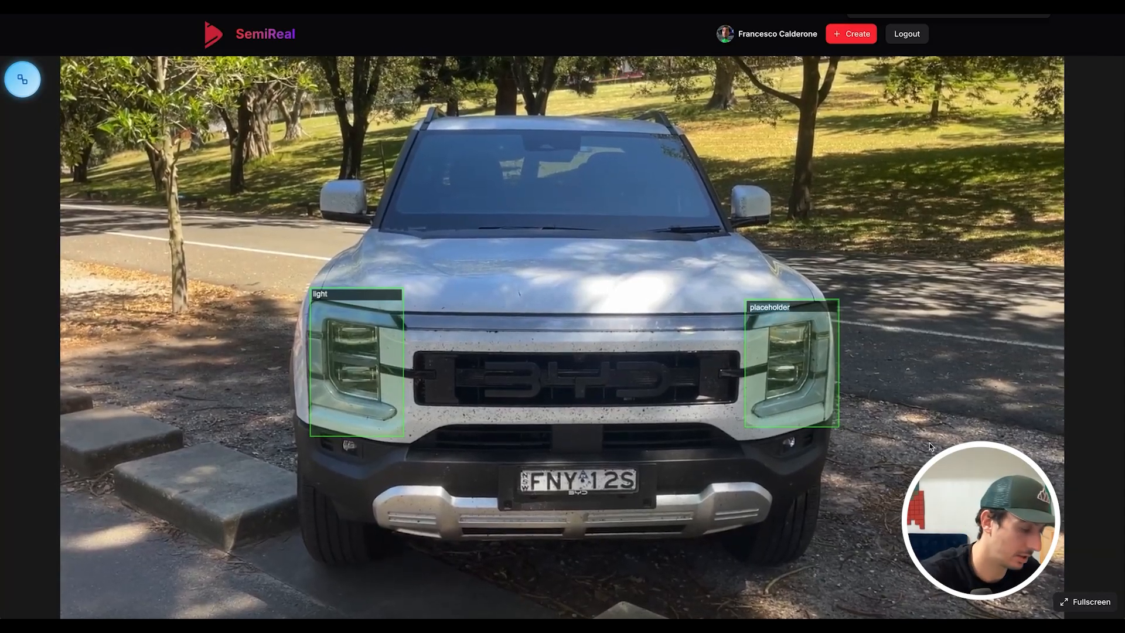
text(light)
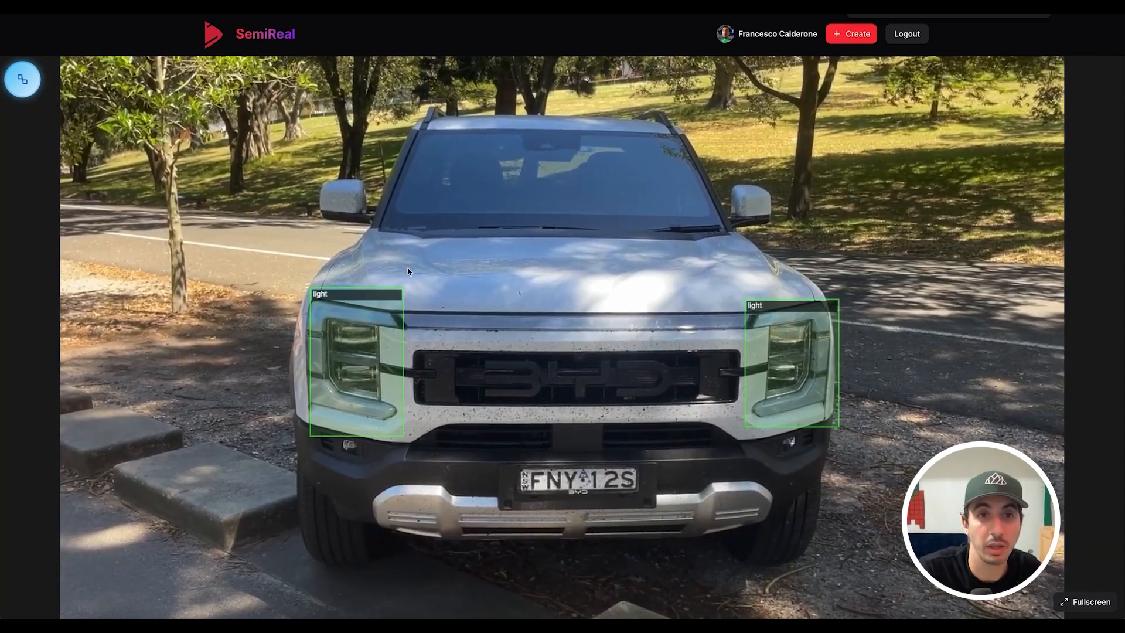
drag(355, 244, 755, 295)
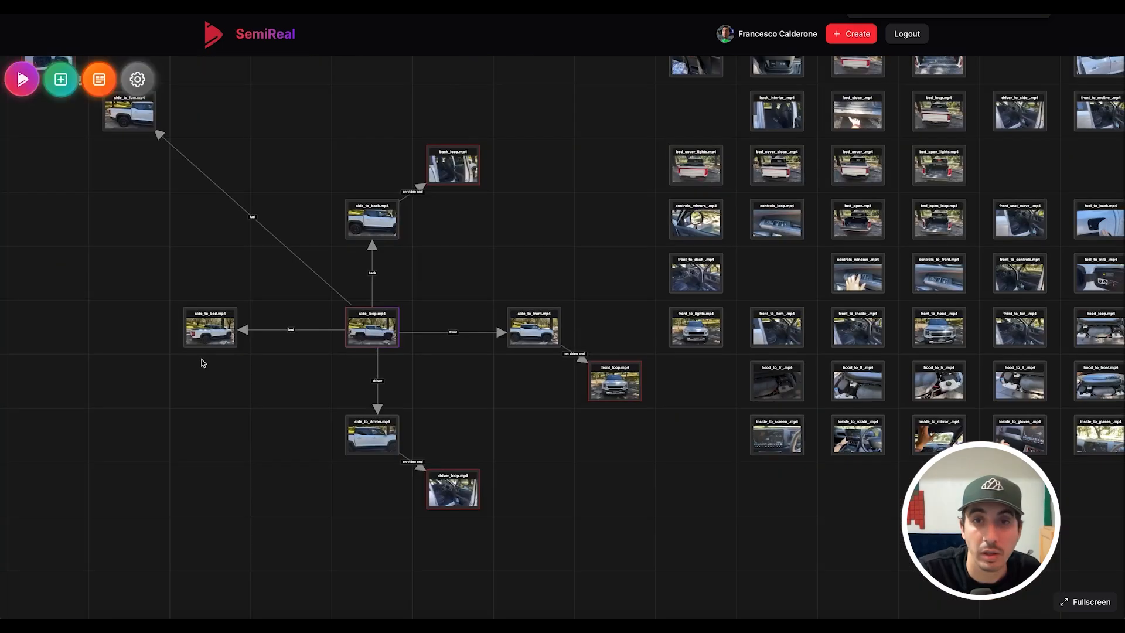
- Outline side areas right and left of the truck in the front clip and open the left one's settings
drag(457, 395, 180, 478)
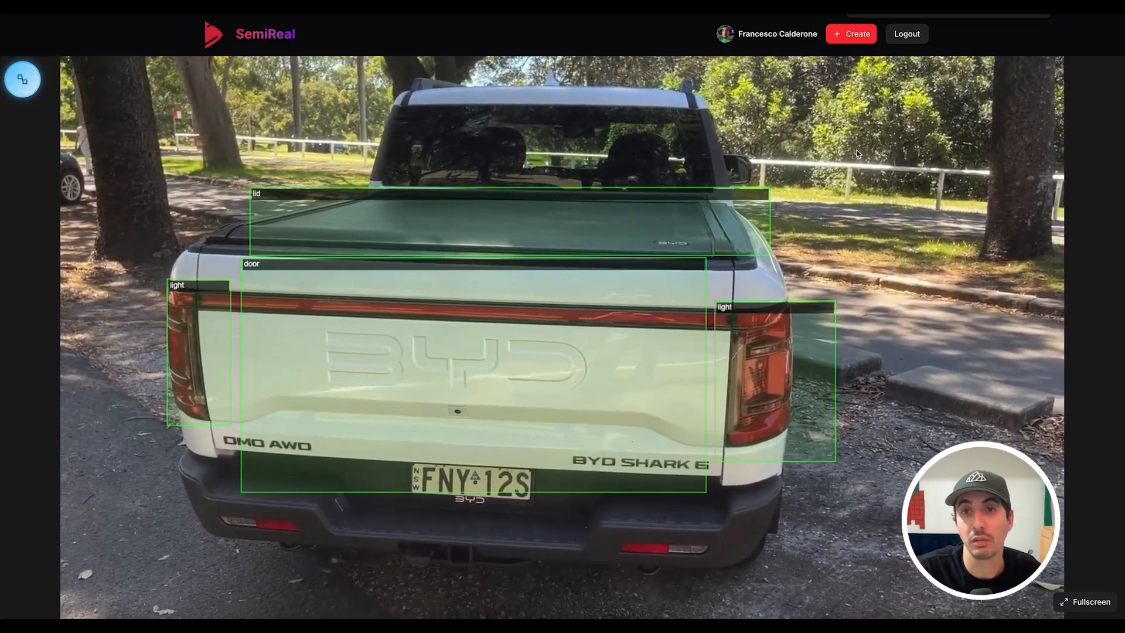
drag(853, 113, 1058, 481)
text(s)
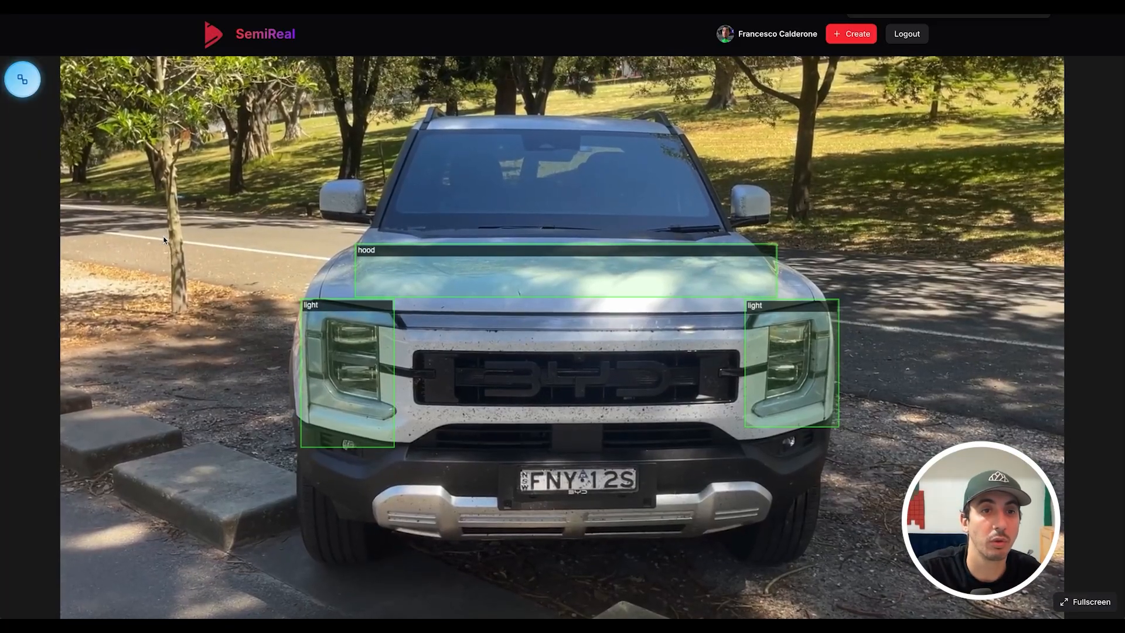
drag(81, 155, 291, 492)
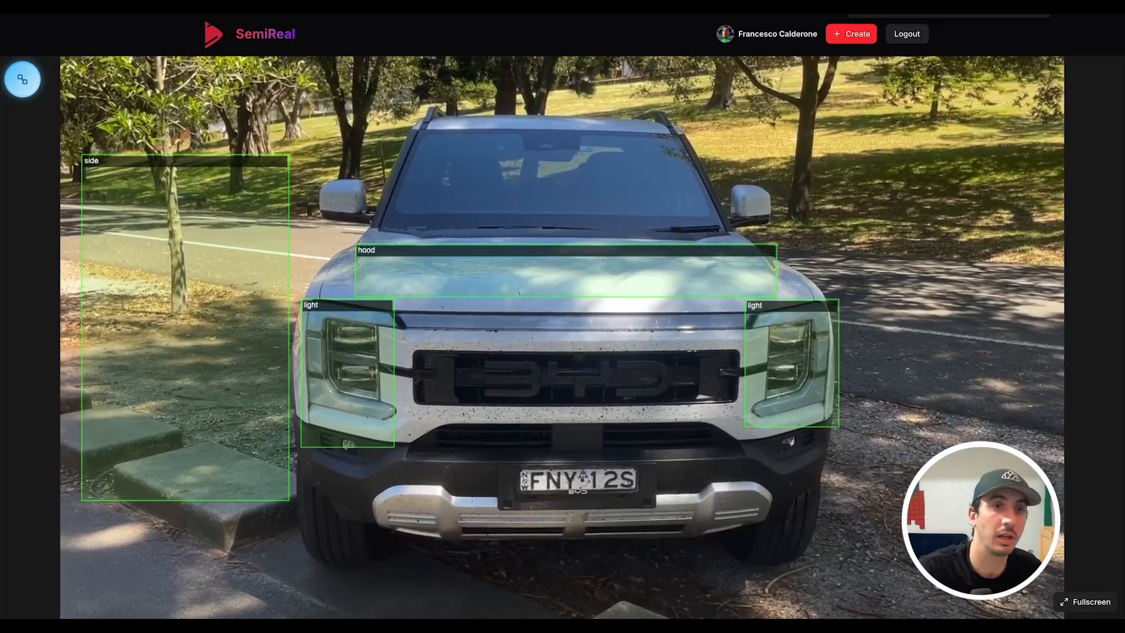
click(282, 404)
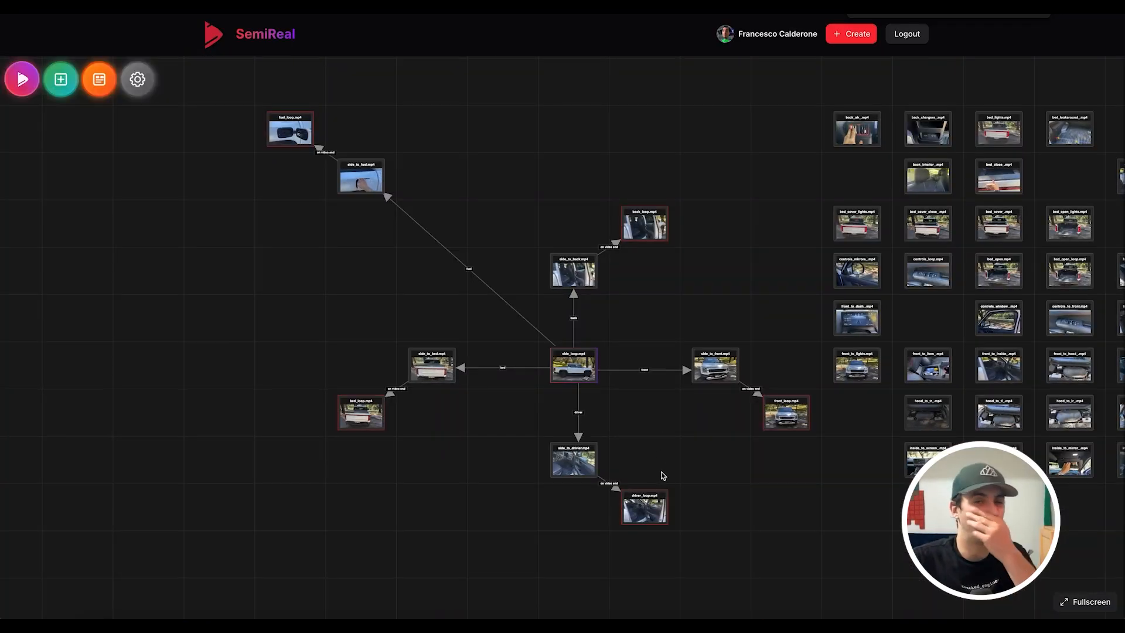
- Link fuel_loop's details area to fuel_to_info_.mp4 and its close area to fuel_to_back.mp4
drag(277, 222, 354, 353)
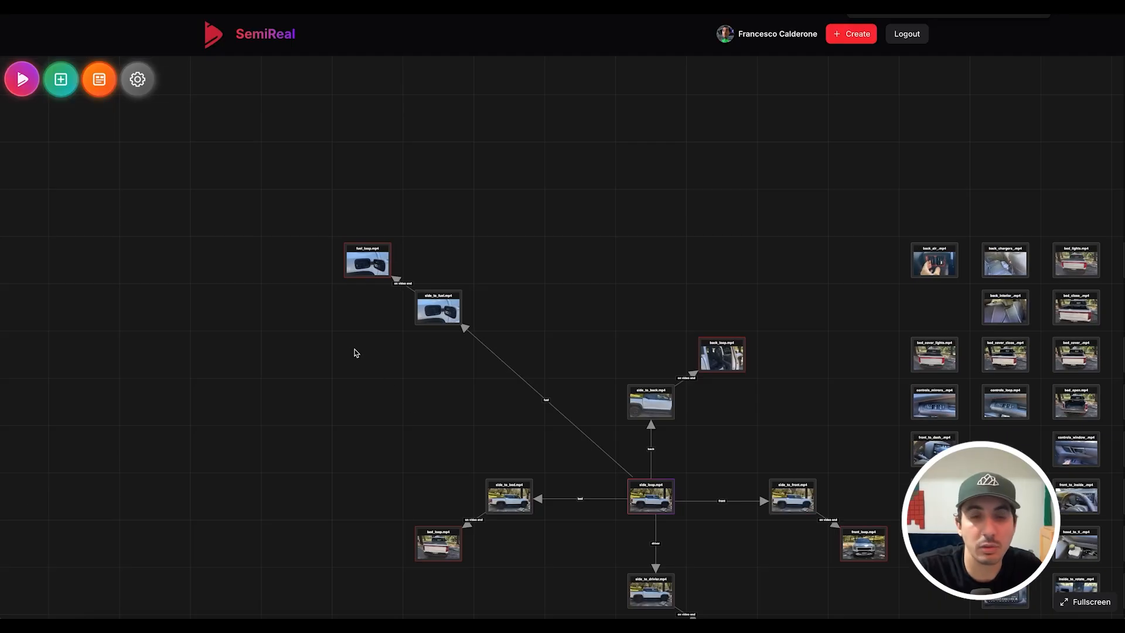
click(361, 264)
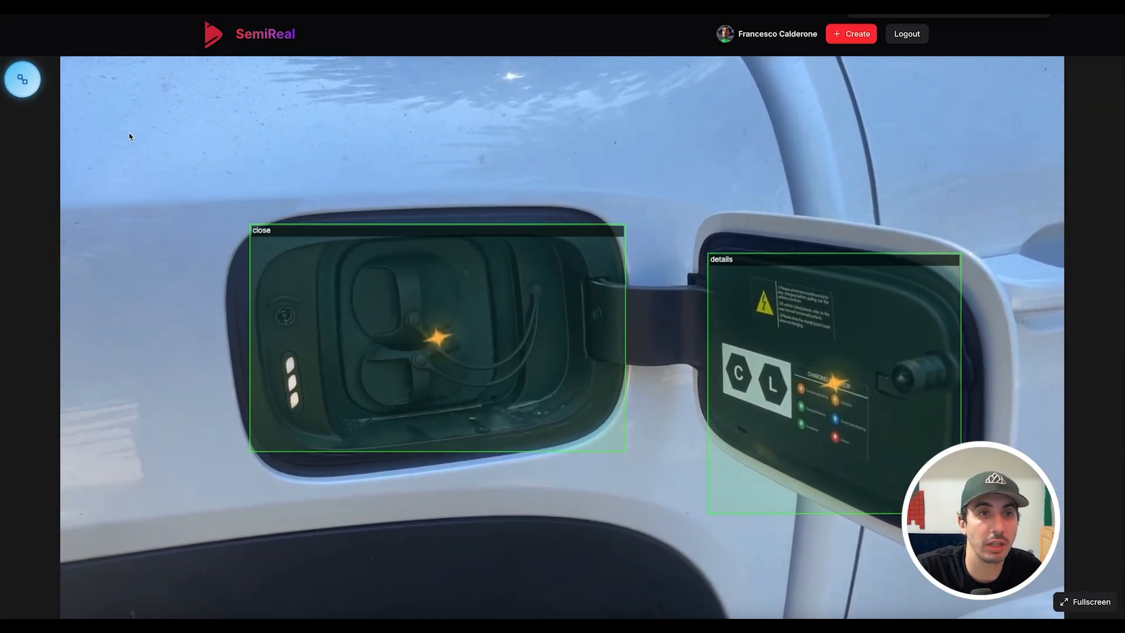
click(24, 80)
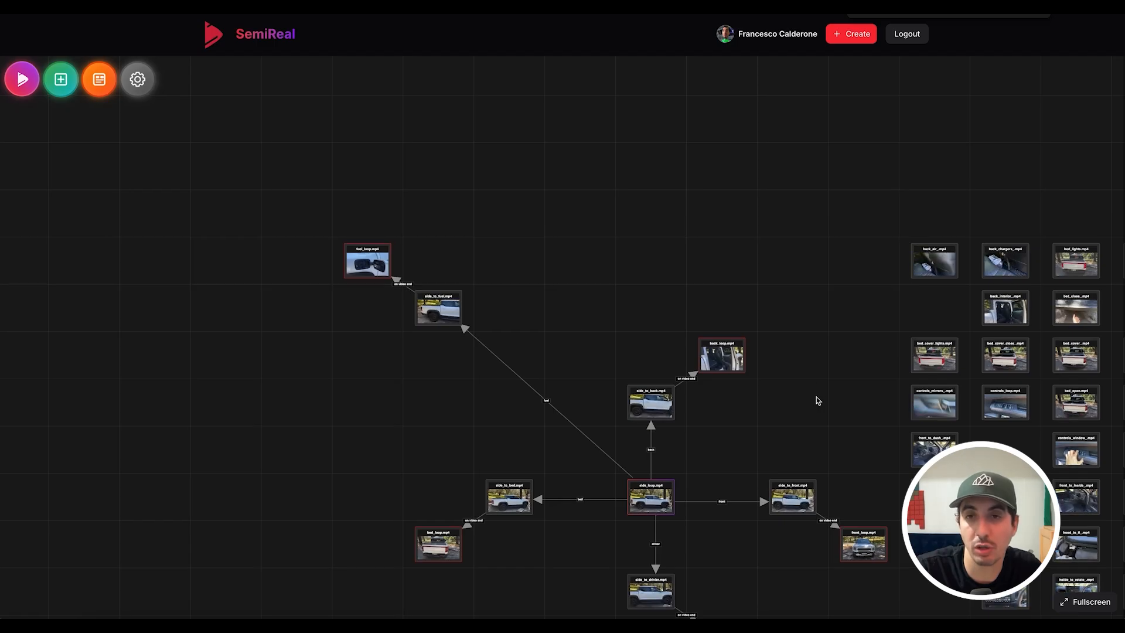
scroll(816, 396, right, 6)
scroll(816, 396, down, 3)
key(super+f)
text(fuel)
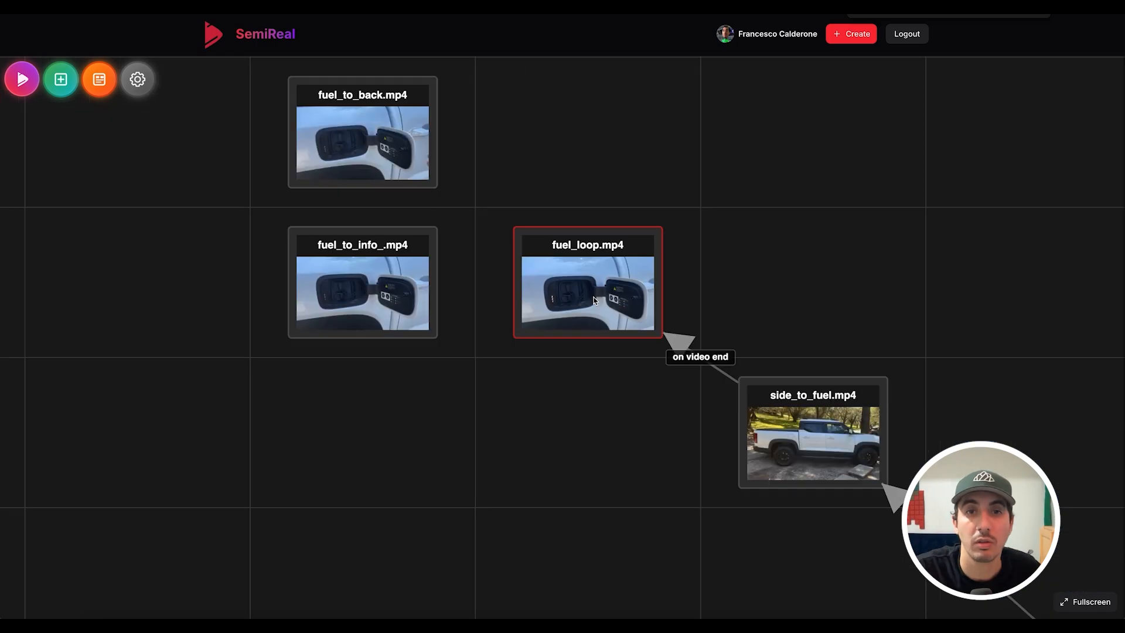
drag(588, 252, 407, 148)
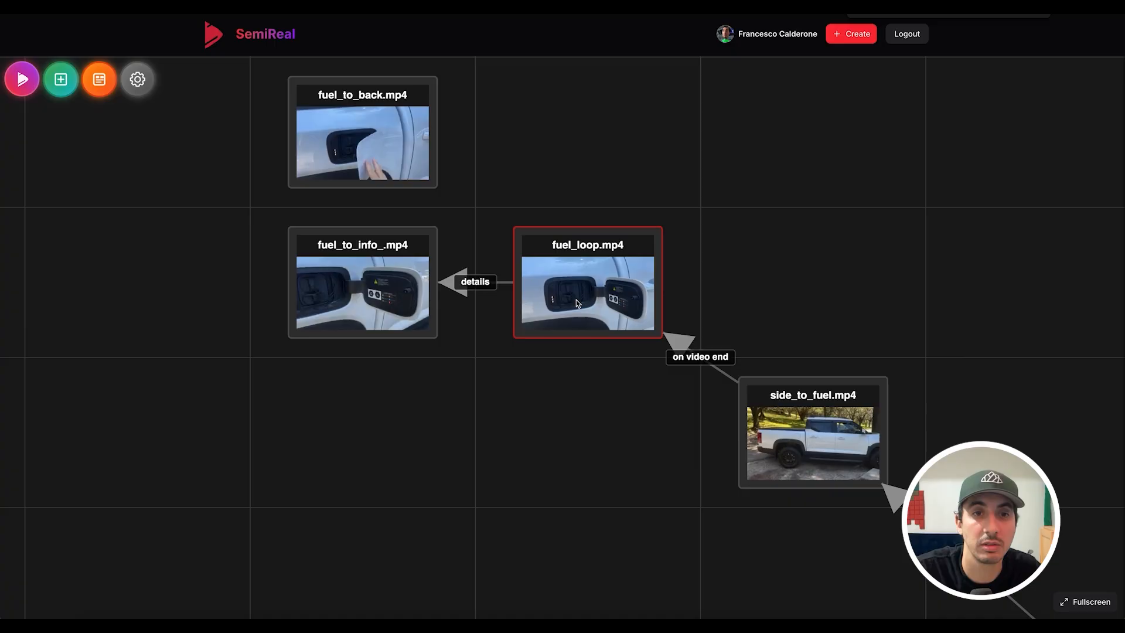
drag(579, 289, 457, 171)
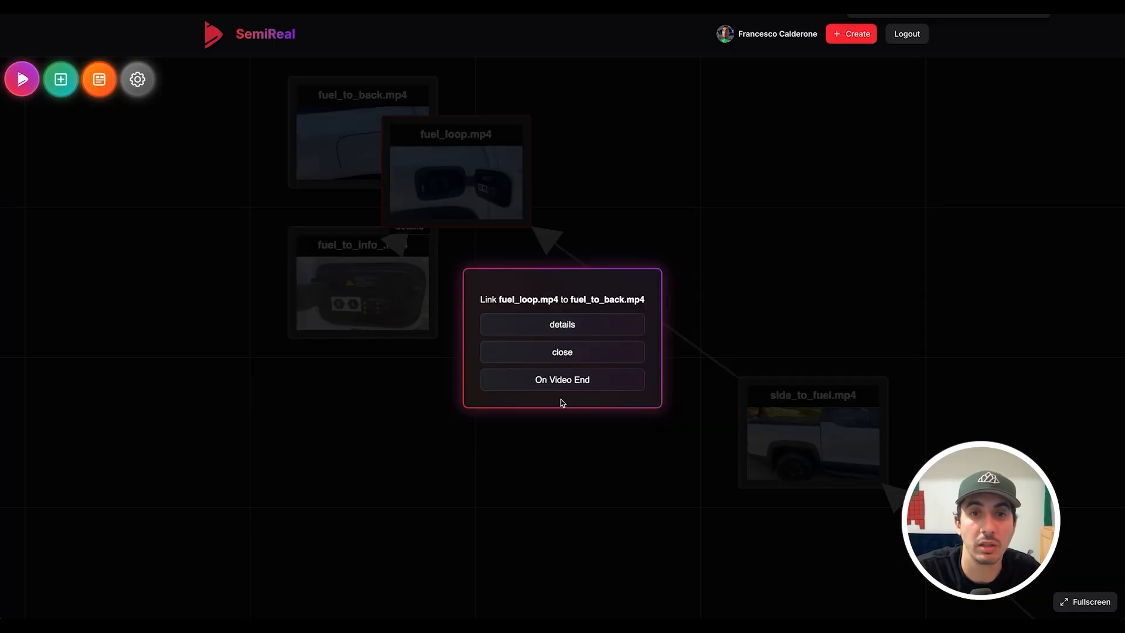
click(561, 352)
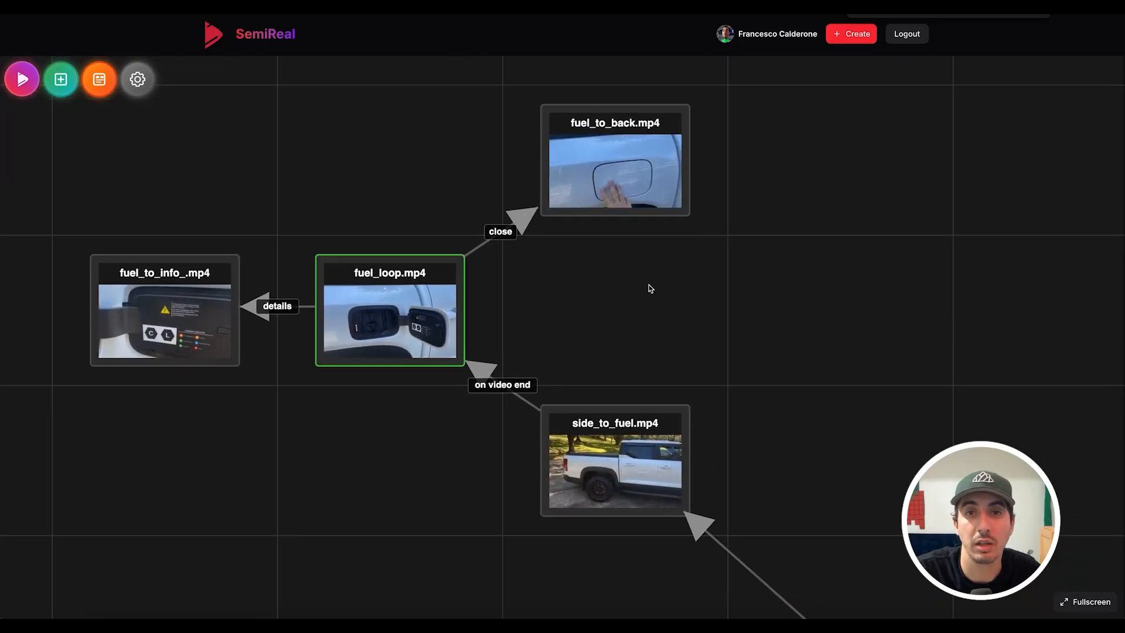
- On video end, send fuel_to_back to side_loop and fuel_to_info_ back to fuel_loop
scroll(709, 327, down, 7)
drag(799, 374, 605, 303)
drag(574, 266, 526, 211)
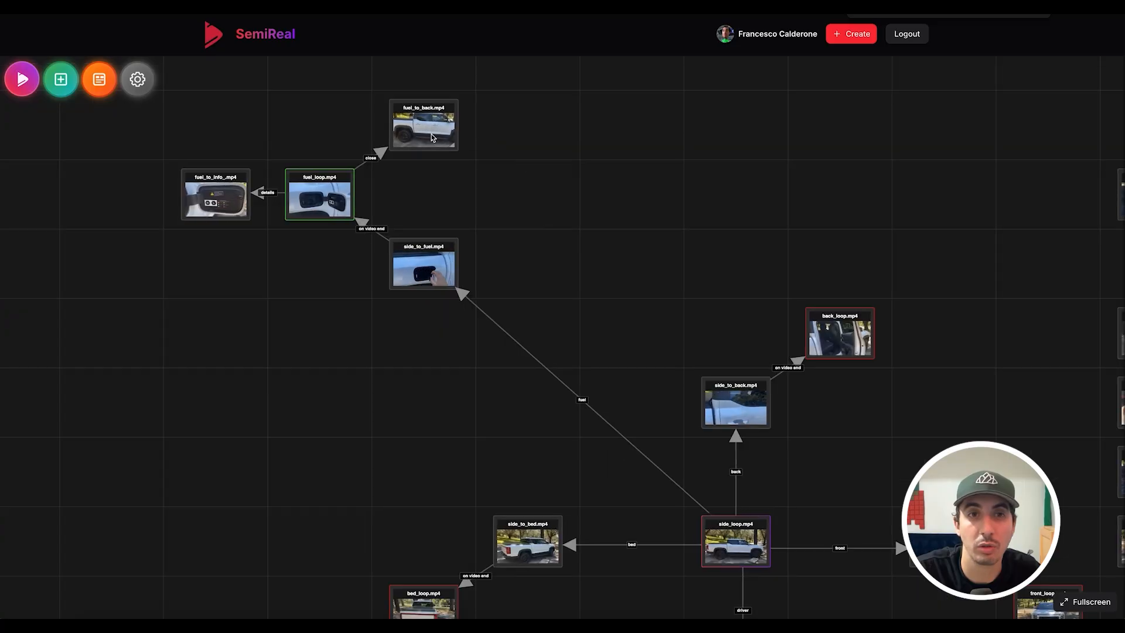
drag(737, 539, 737, 539)
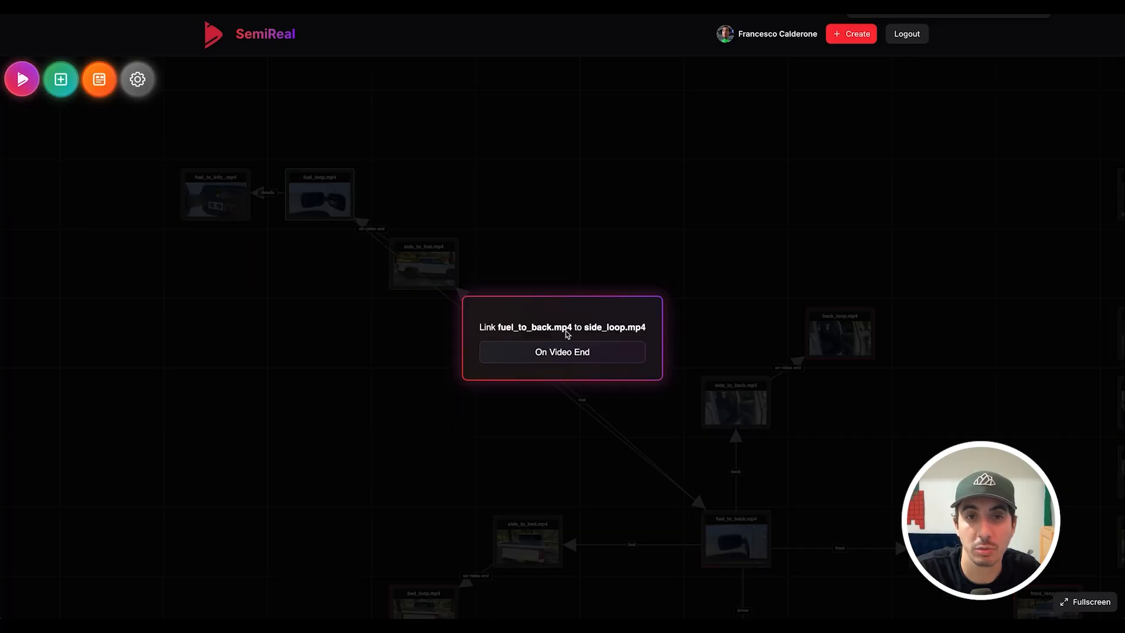
click(576, 350)
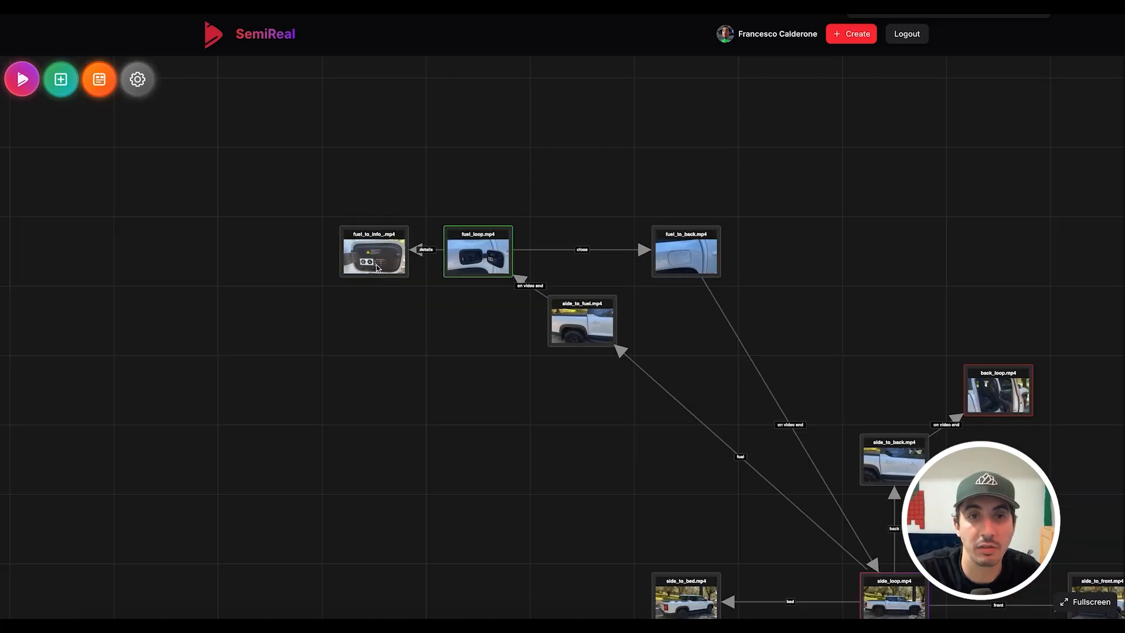
drag(373, 322, 440, 270)
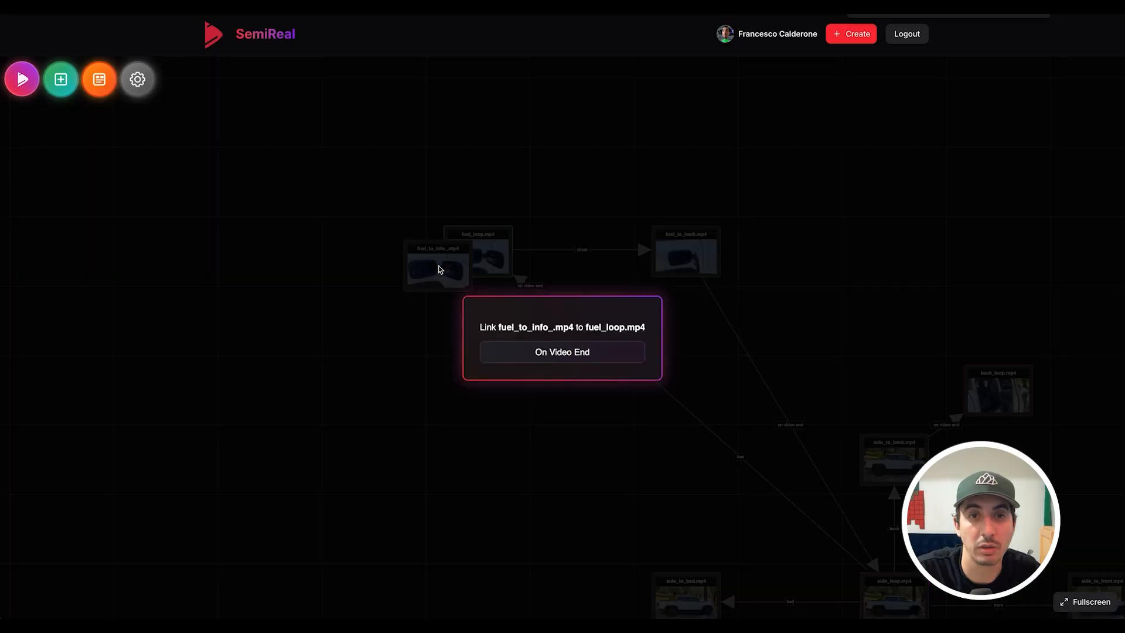
click(535, 348)
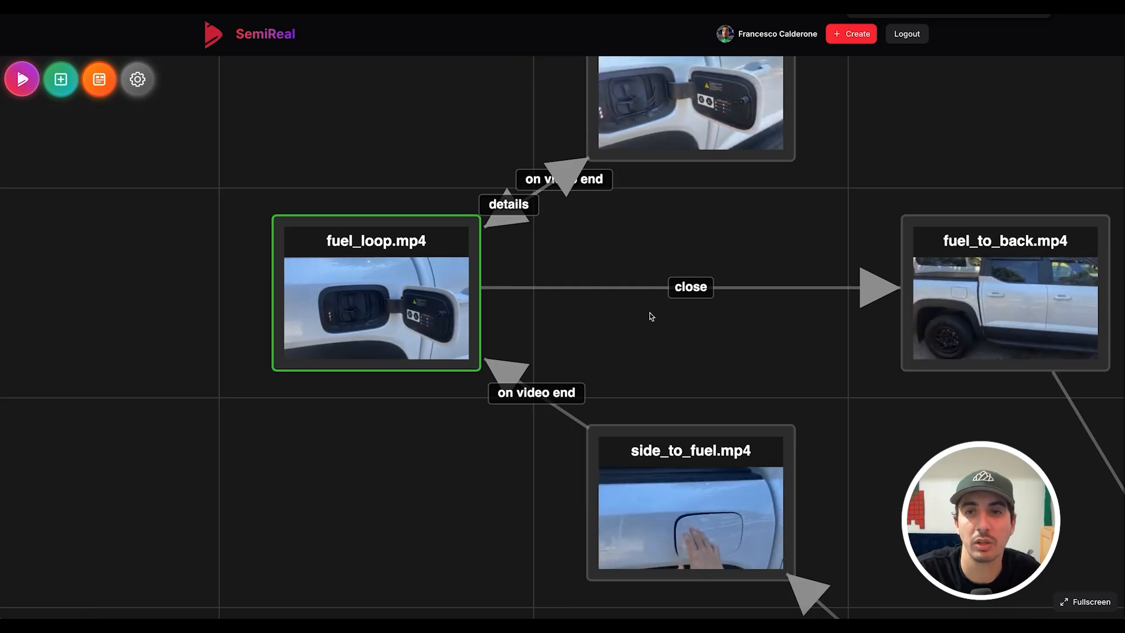
- Link front_to_side back to side_loop, then move hood_loop beside front_to_hood
scroll(776, 397, down, 5)
scroll(871, 448, down, 5)
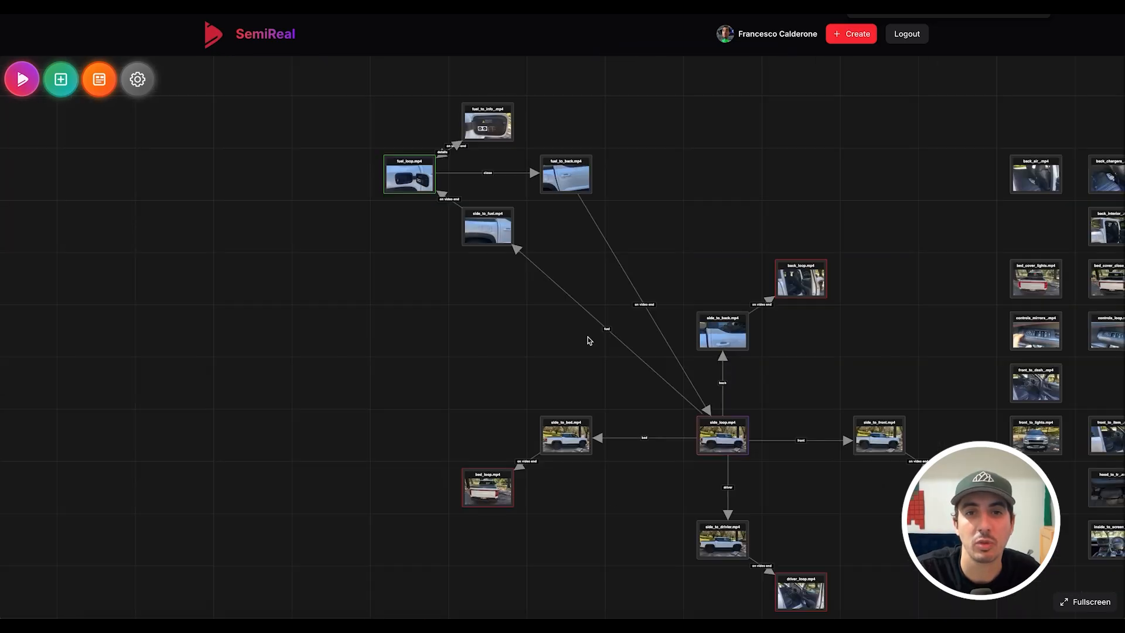
scroll(492, 243, up, 3)
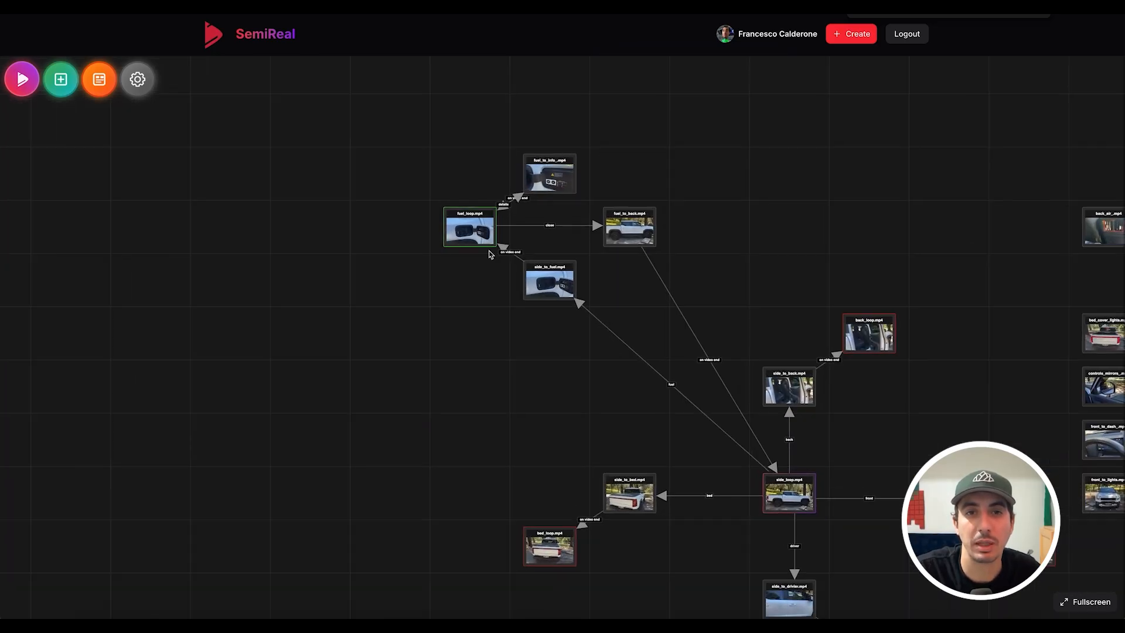
scroll(702, 361, down, 5)
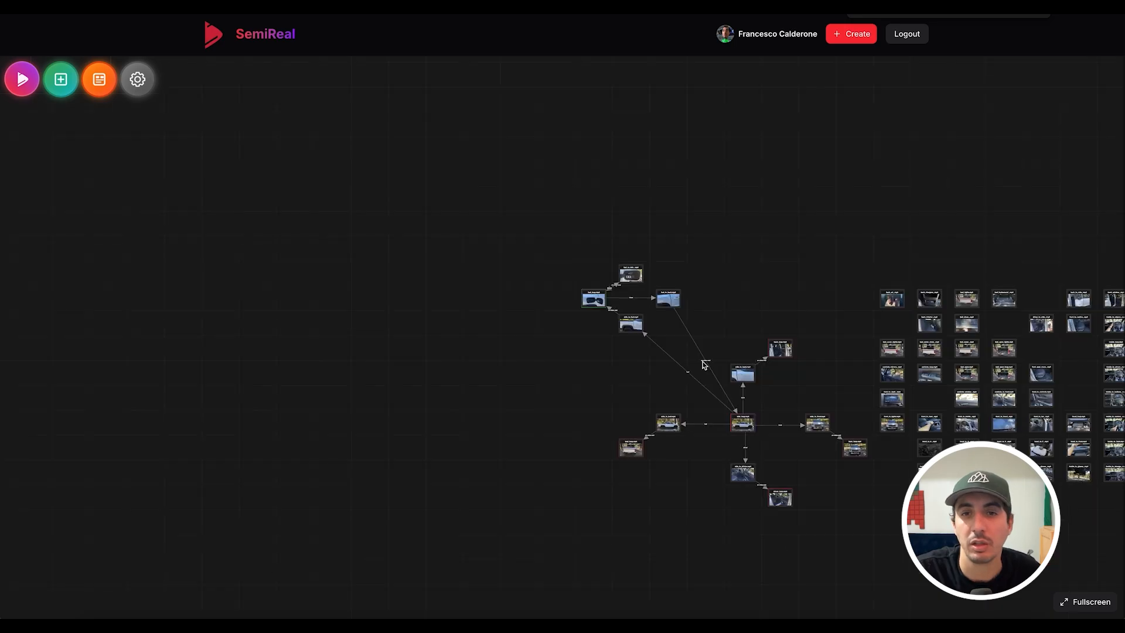
scroll(702, 361, up, 8)
drag(669, 469, 235, 429)
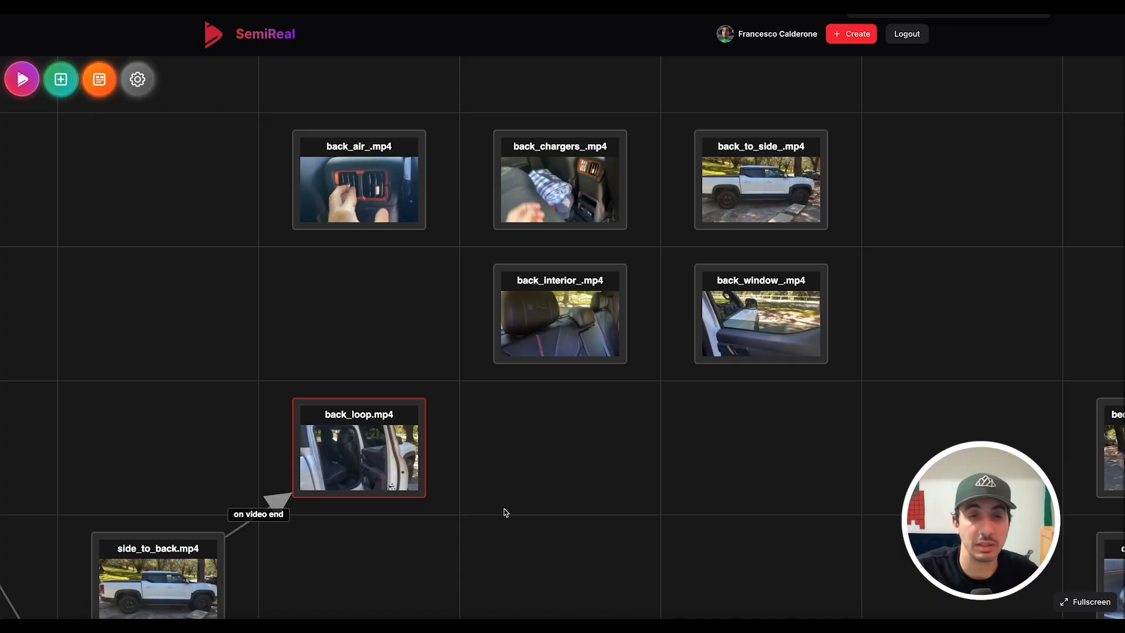
scroll(523, 506, down, 5)
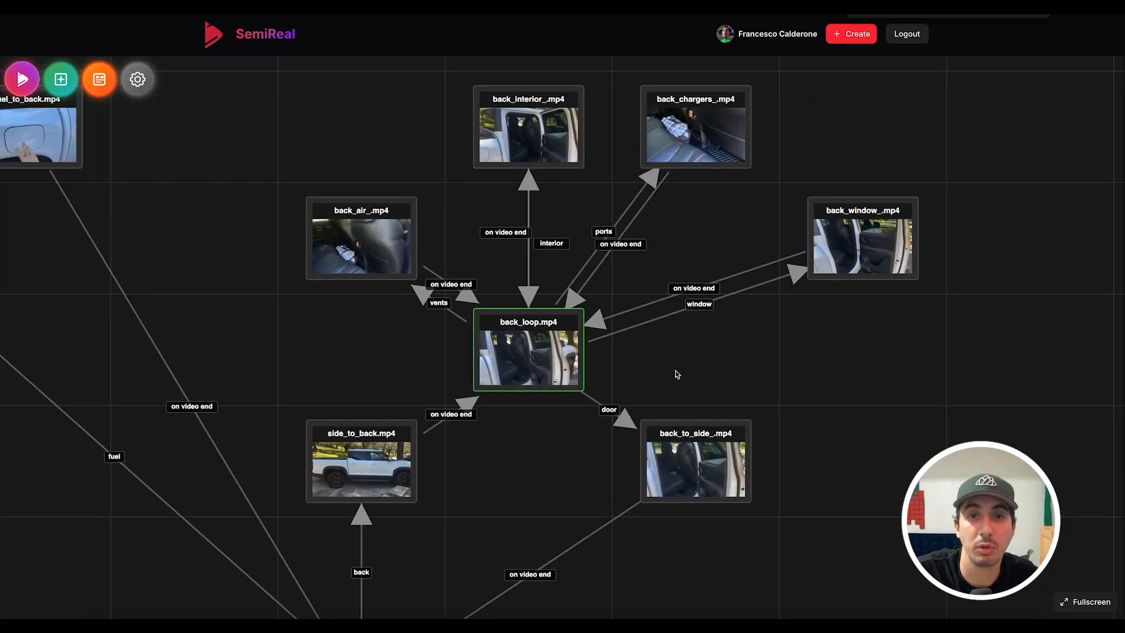
scroll(743, 381, down, 5)
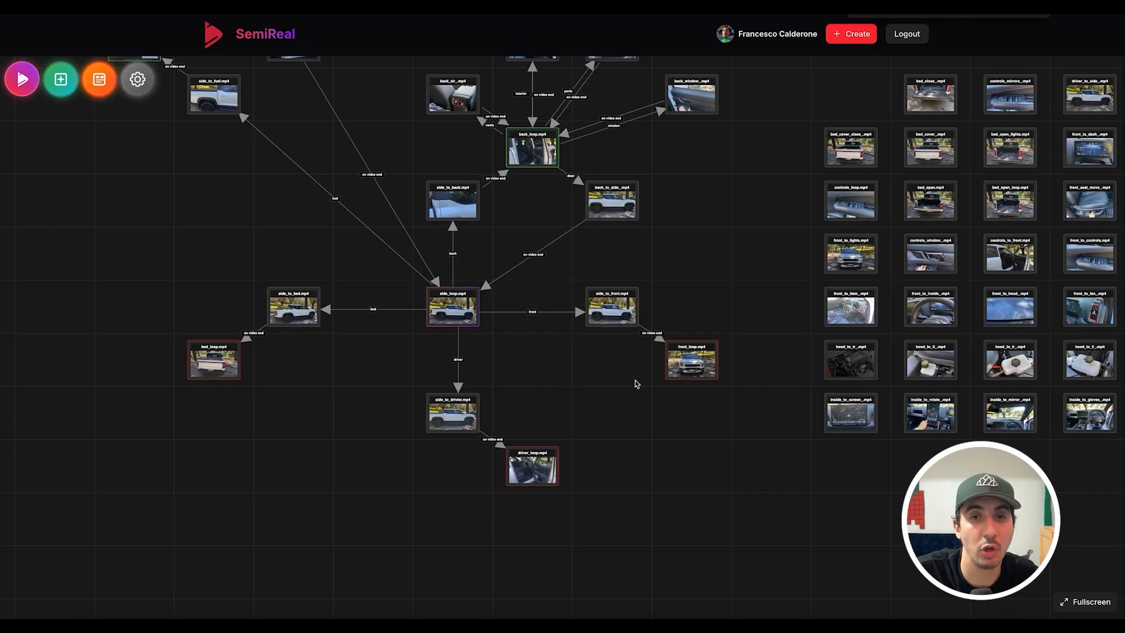
scroll(618, 385, up, 8)
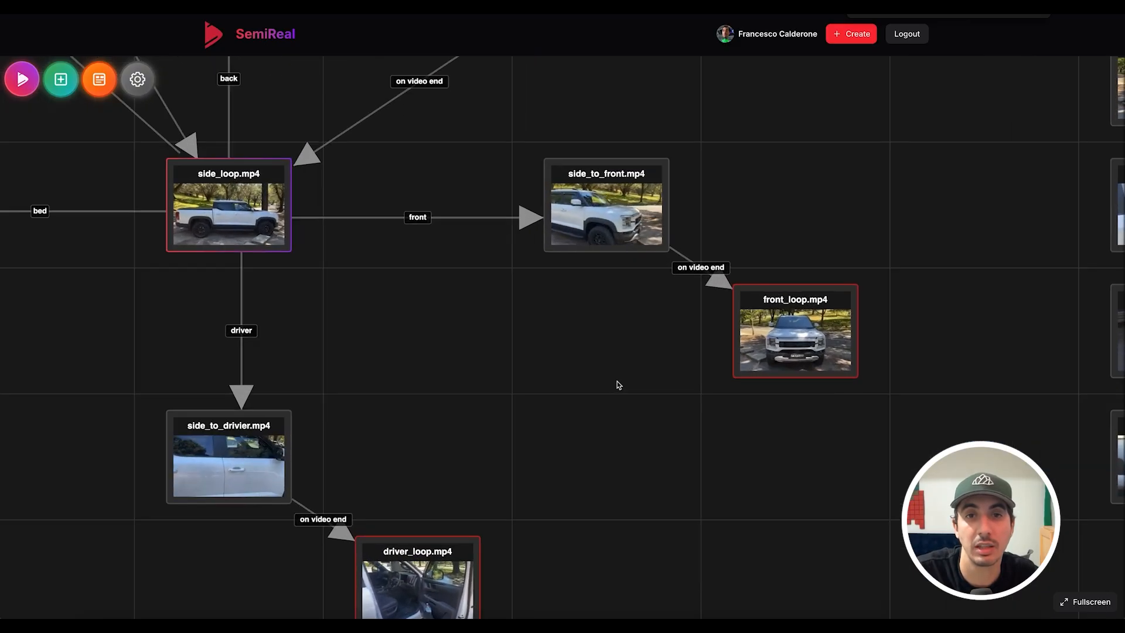
scroll(384, 434, up, 2)
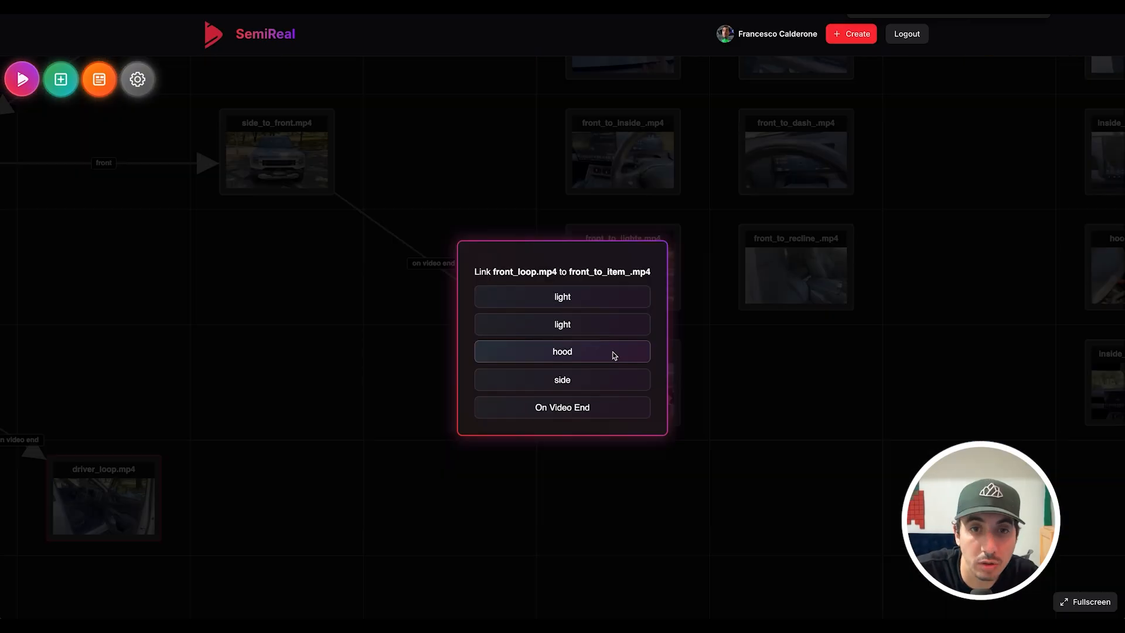
click(612, 351)
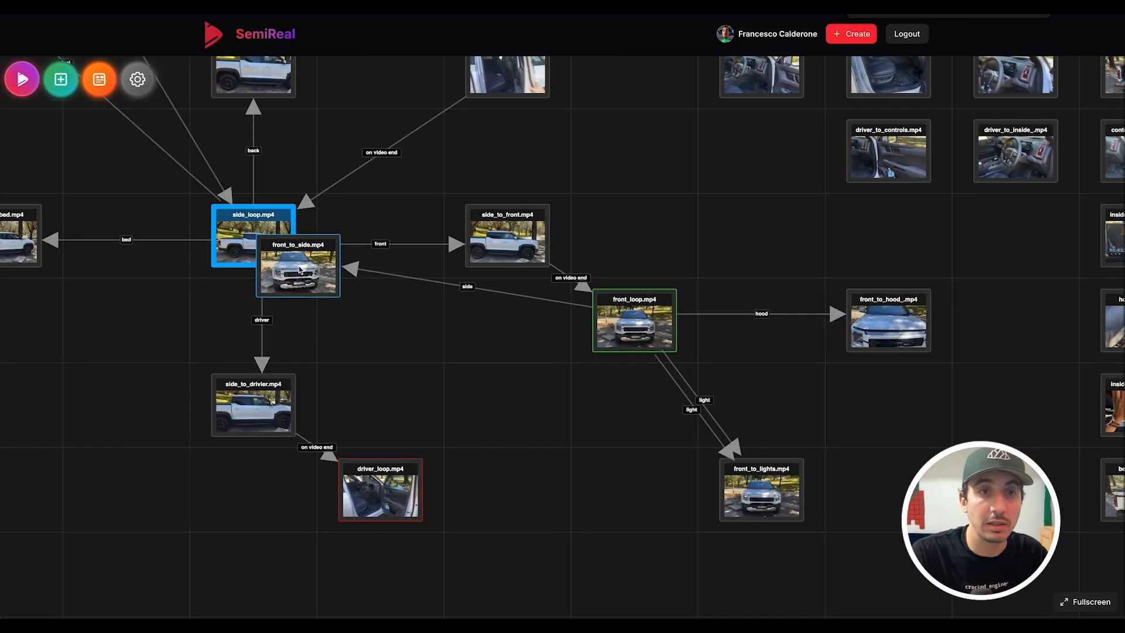
drag(299, 269, 299, 270)
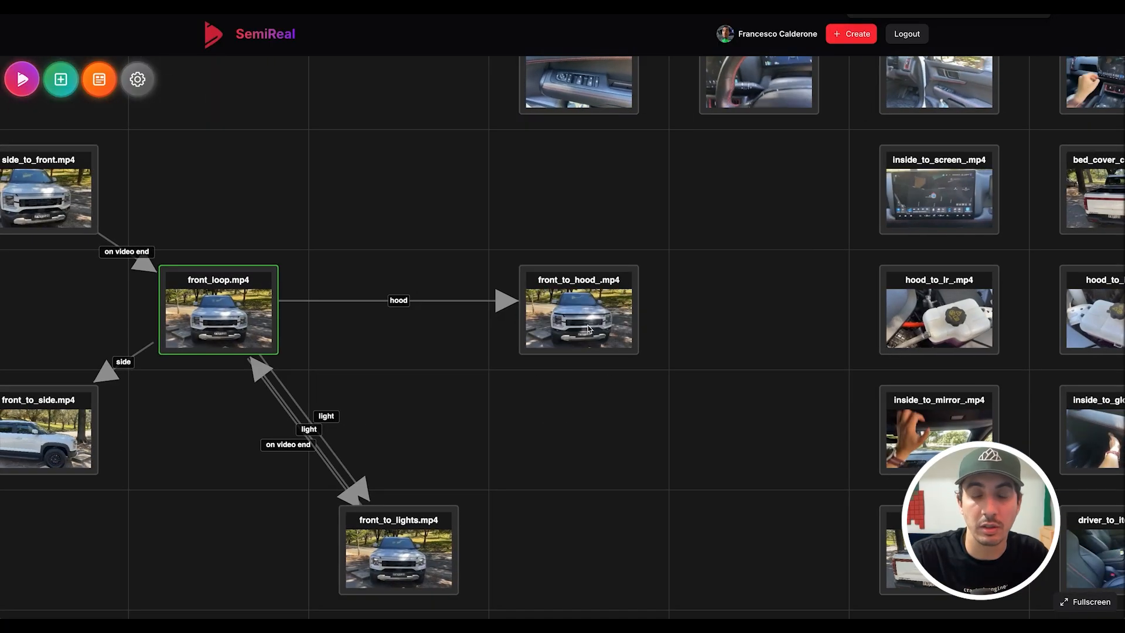
scroll(603, 369, down, 4)
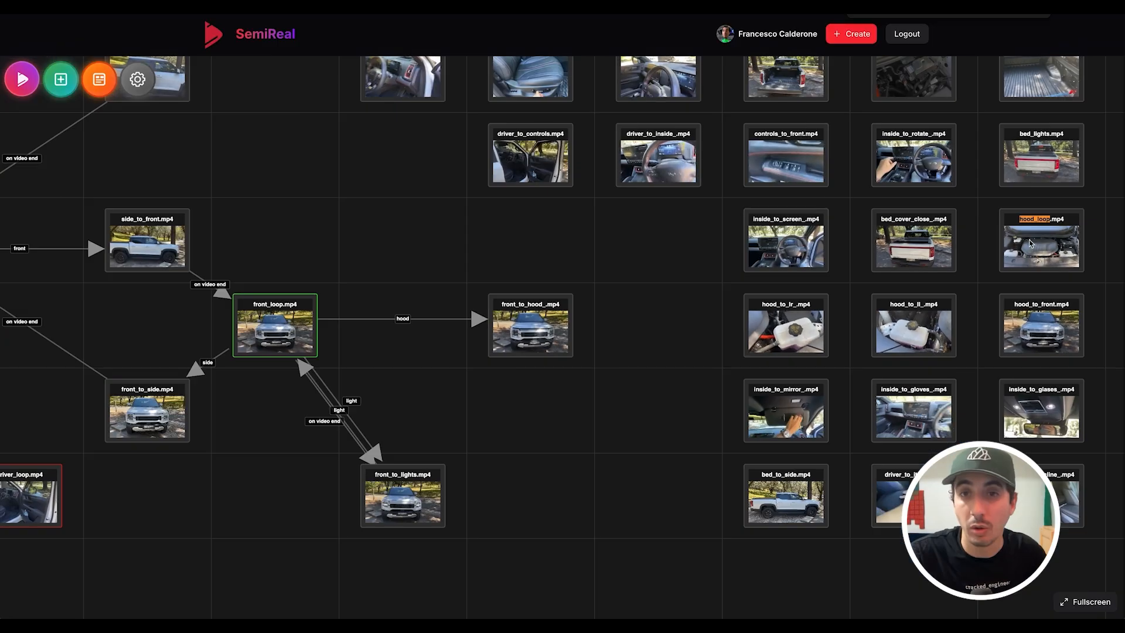
drag(1030, 243, 647, 329)
- In hood_loop, name areas br and tr and add a close area over the hood latch
double_click(647, 330)
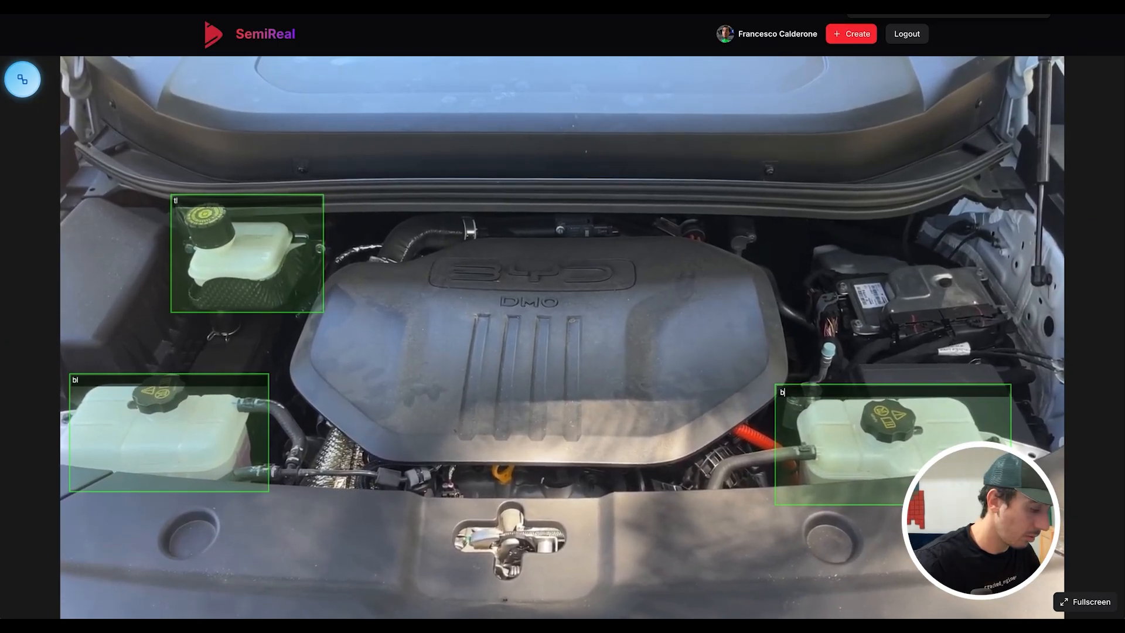
text(br)
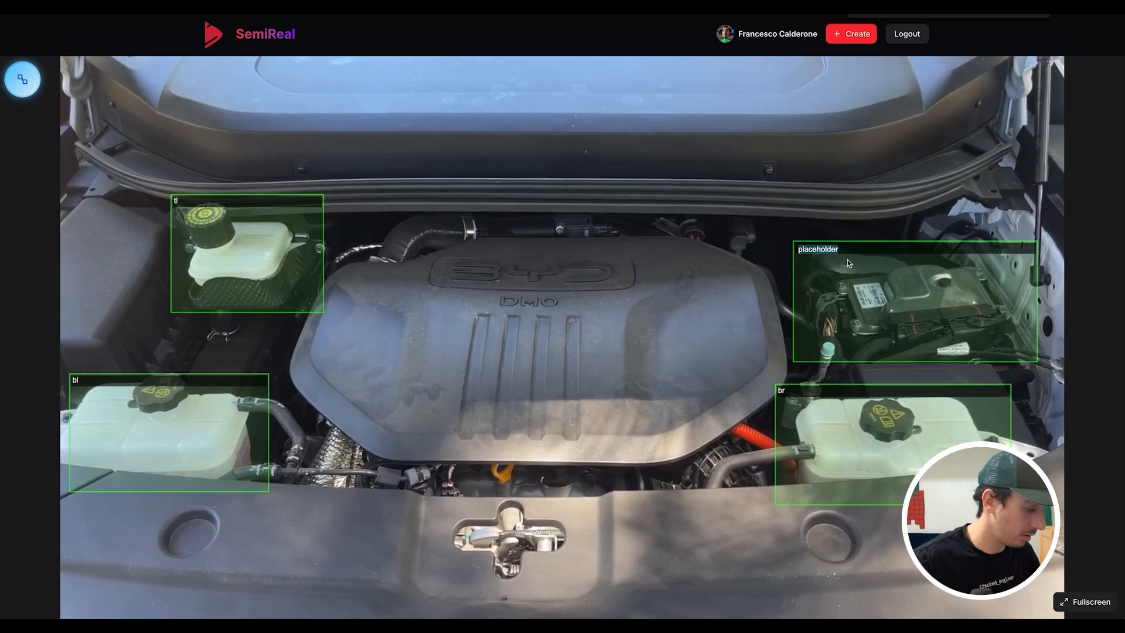
text(tr)
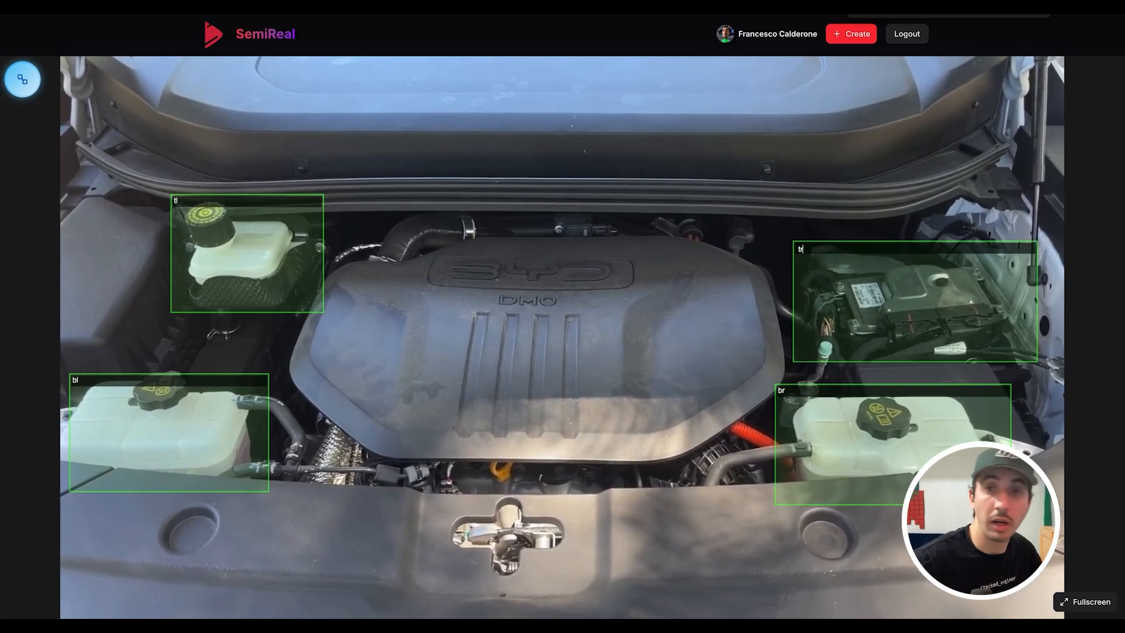
key(Return)
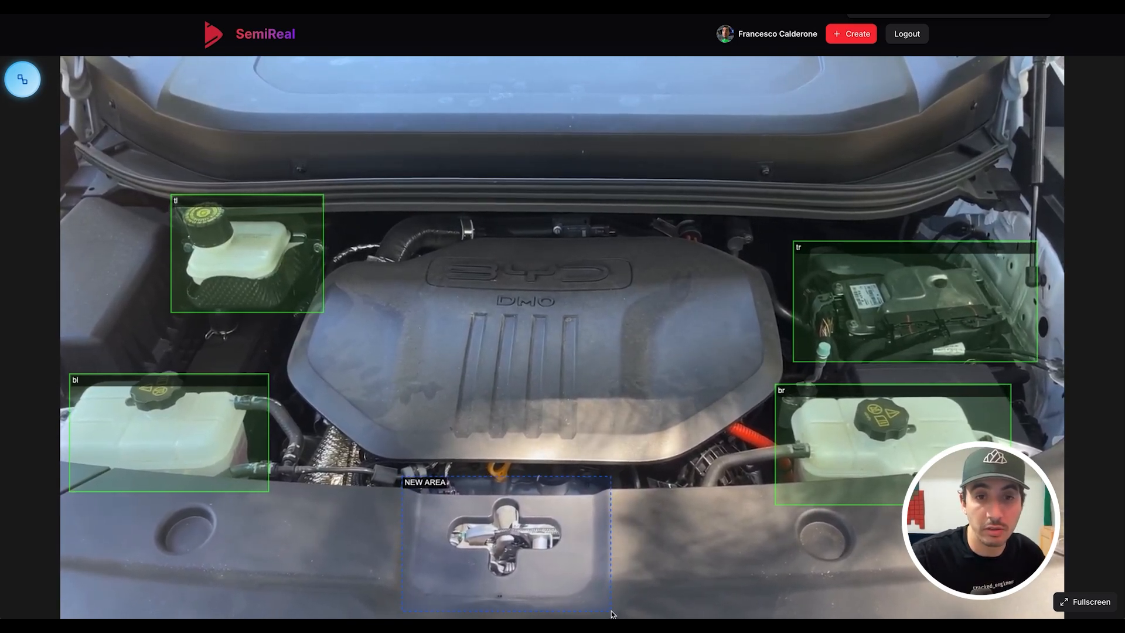
drag(611, 614, 611, 613)
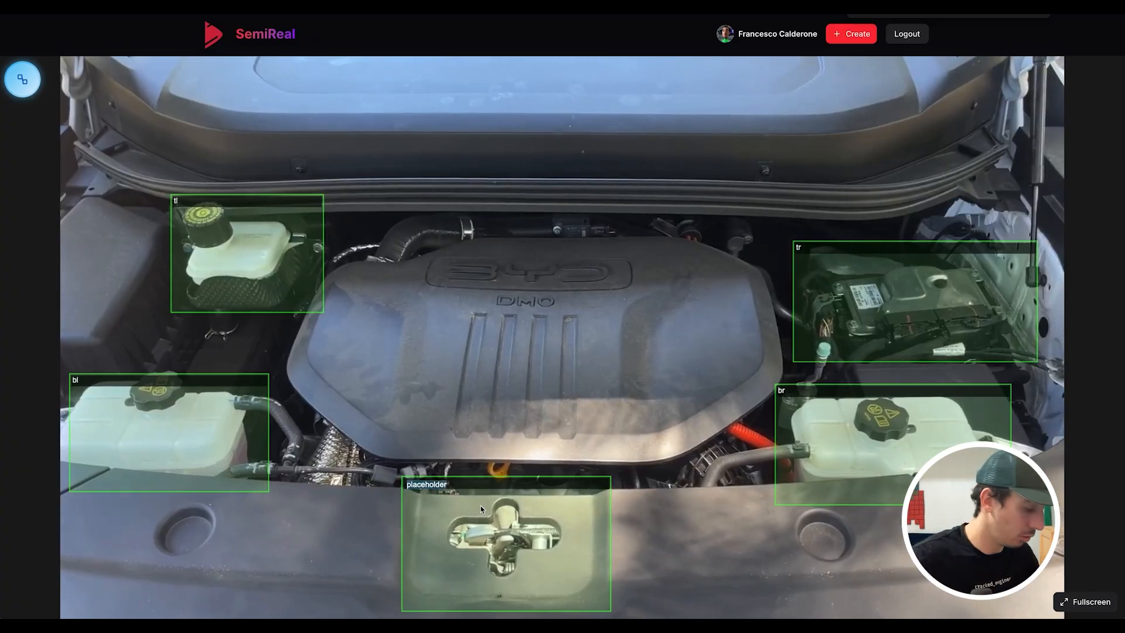
text(close)
key(Return)
- Make the tl and tr areas clickable and hoverable, then select the br and close areas
click(265, 281)
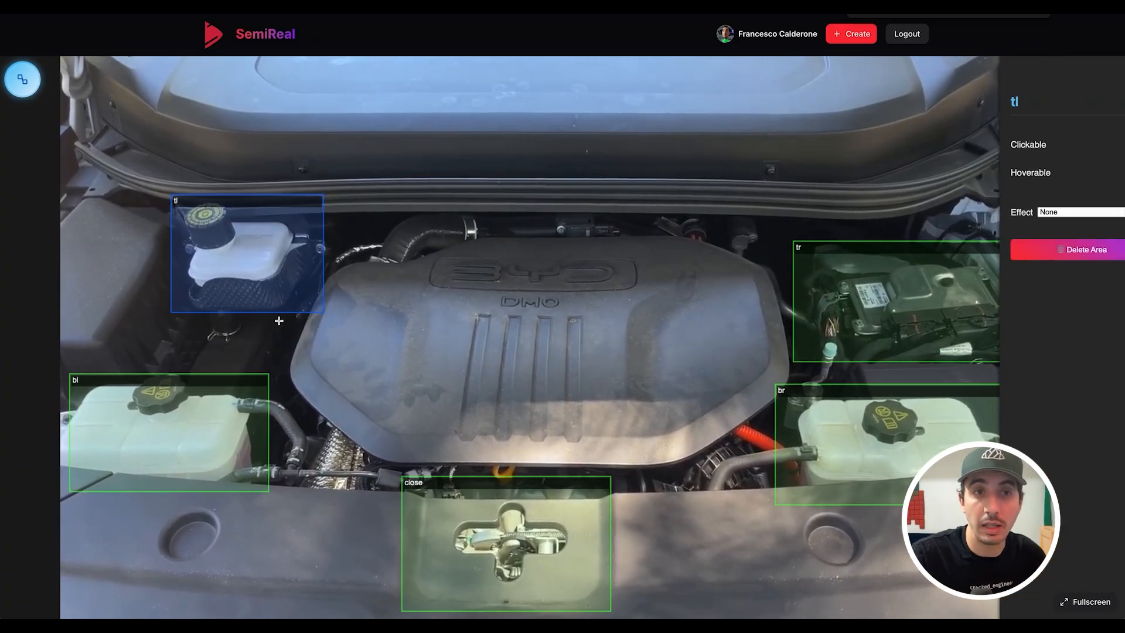
click(1033, 213)
click(939, 283)
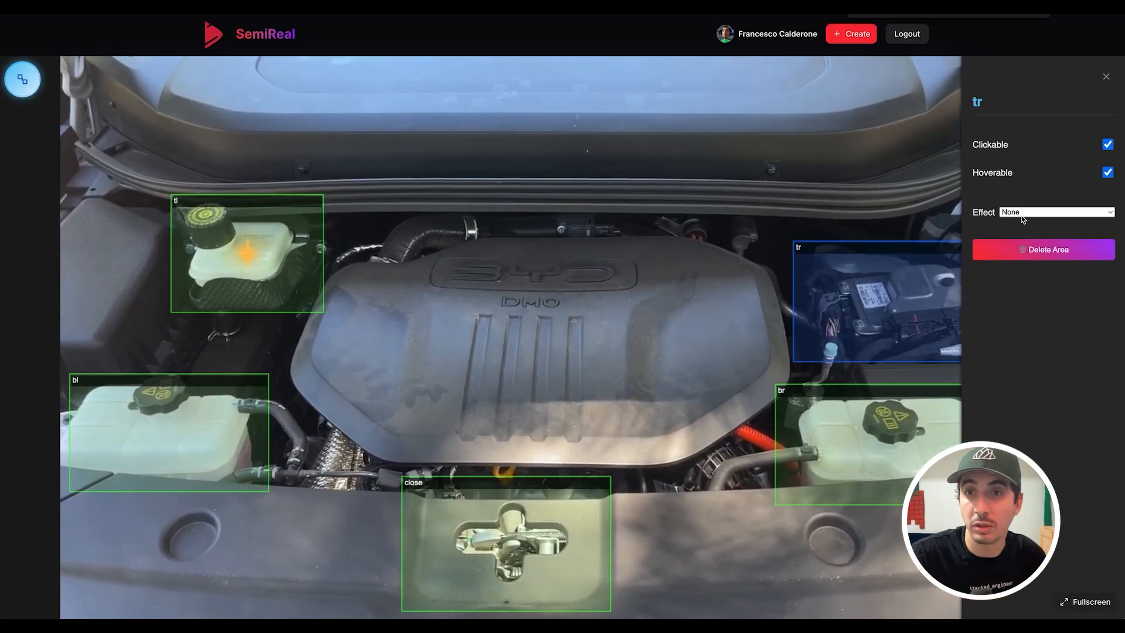
click(1021, 214)
click(904, 396)
click(906, 397)
click(562, 555)
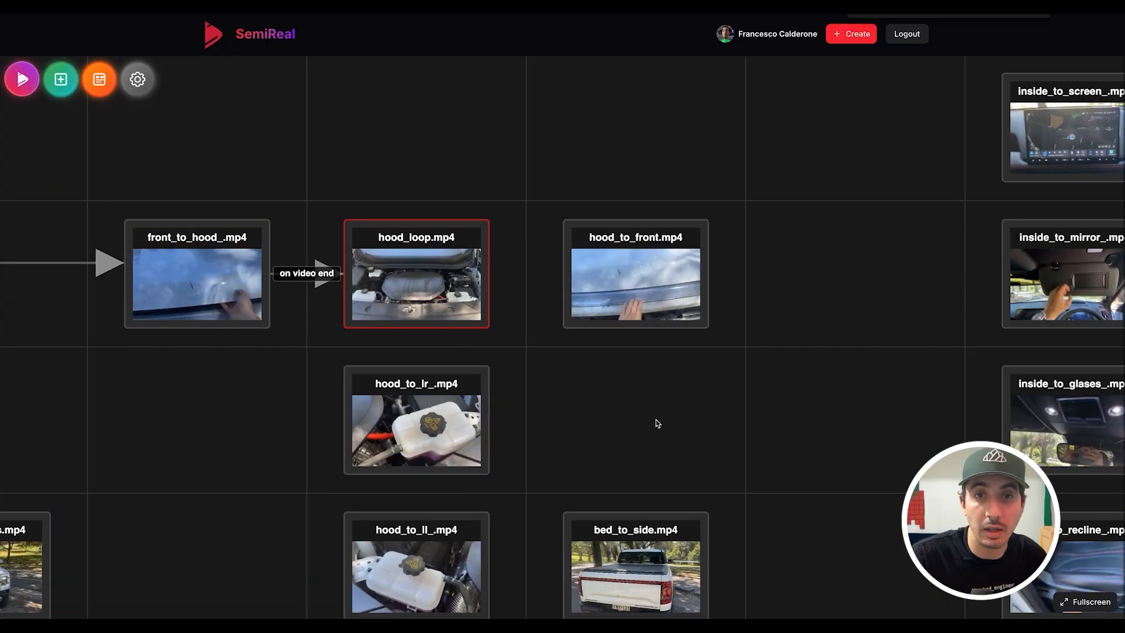
scroll(657, 421, down, 5)
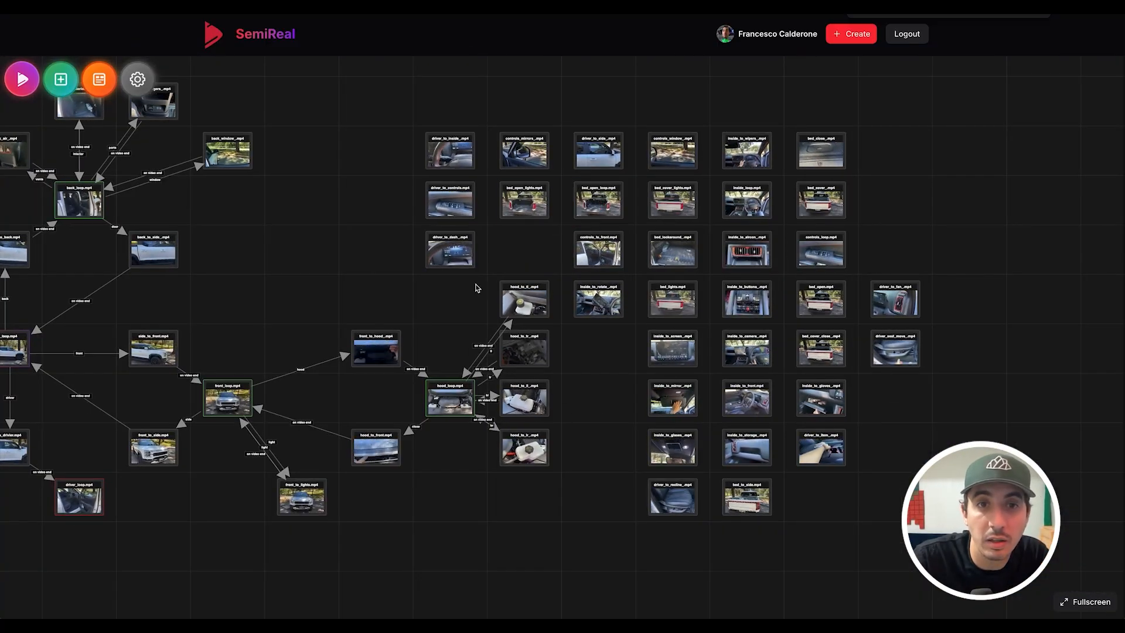
- Move driver_to_dash clear of controls_to_front and bring driver_loop and side_loop into view
drag(677, 233, 930, 253)
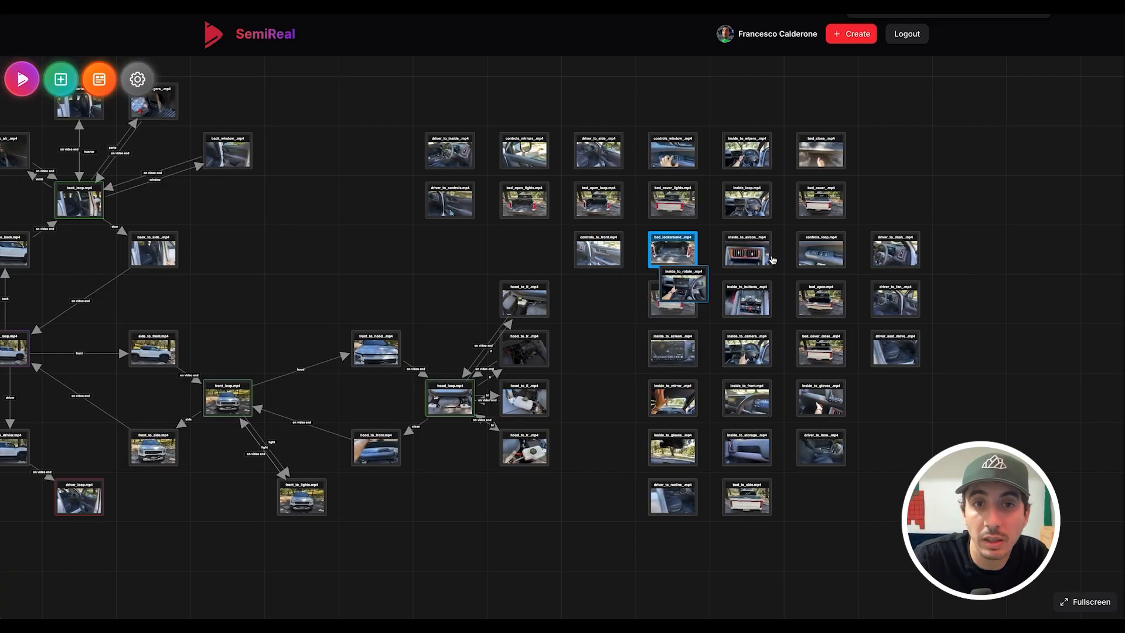
drag(849, 337, 852, 355)
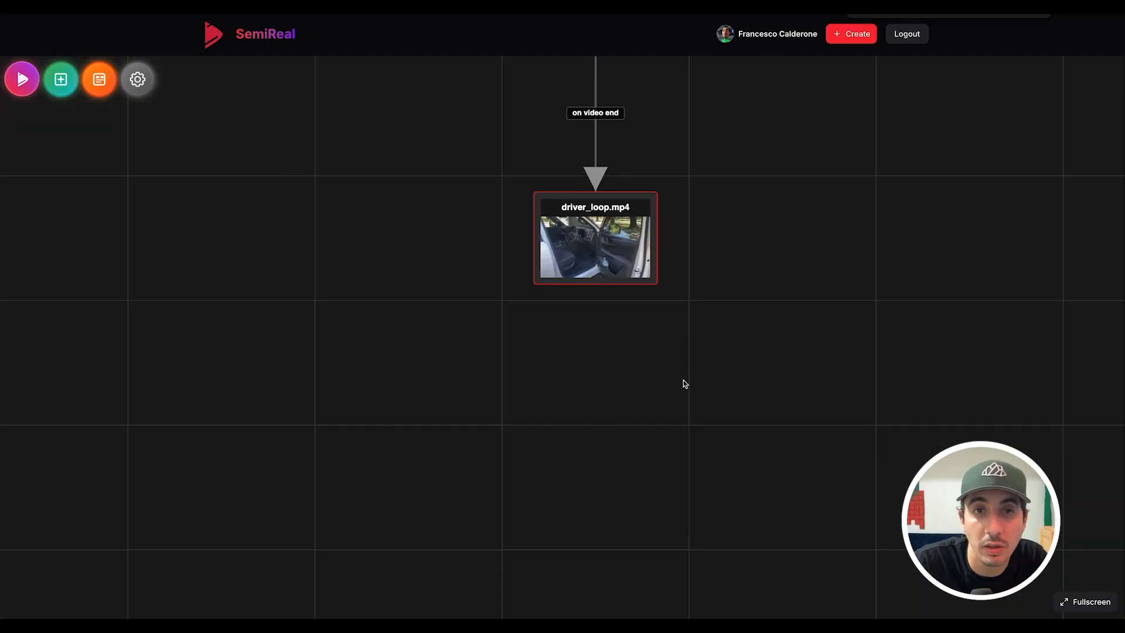
scroll(709, 350, down, 8)
drag(701, 332, 647, 438)
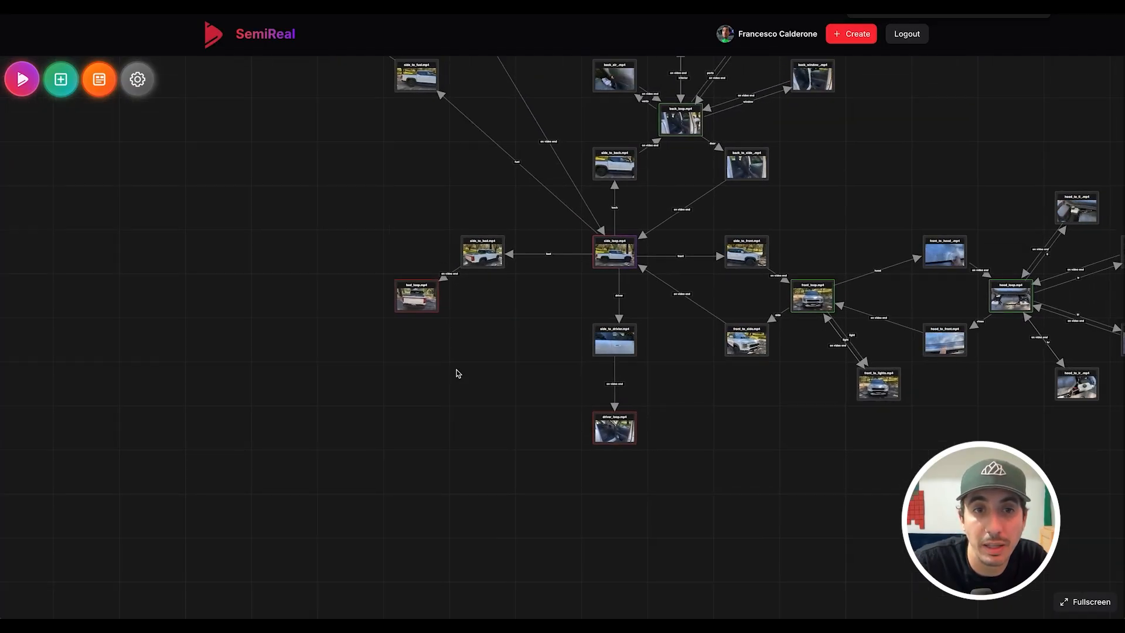
scroll(469, 381, up, 3)
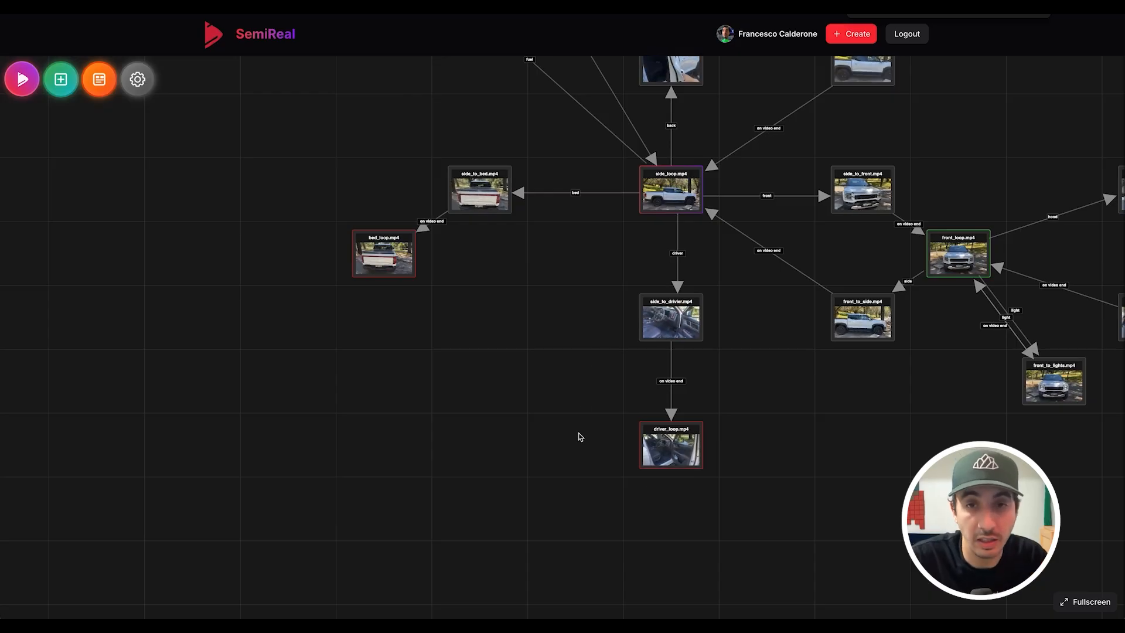
scroll(473, 298, up, 3)
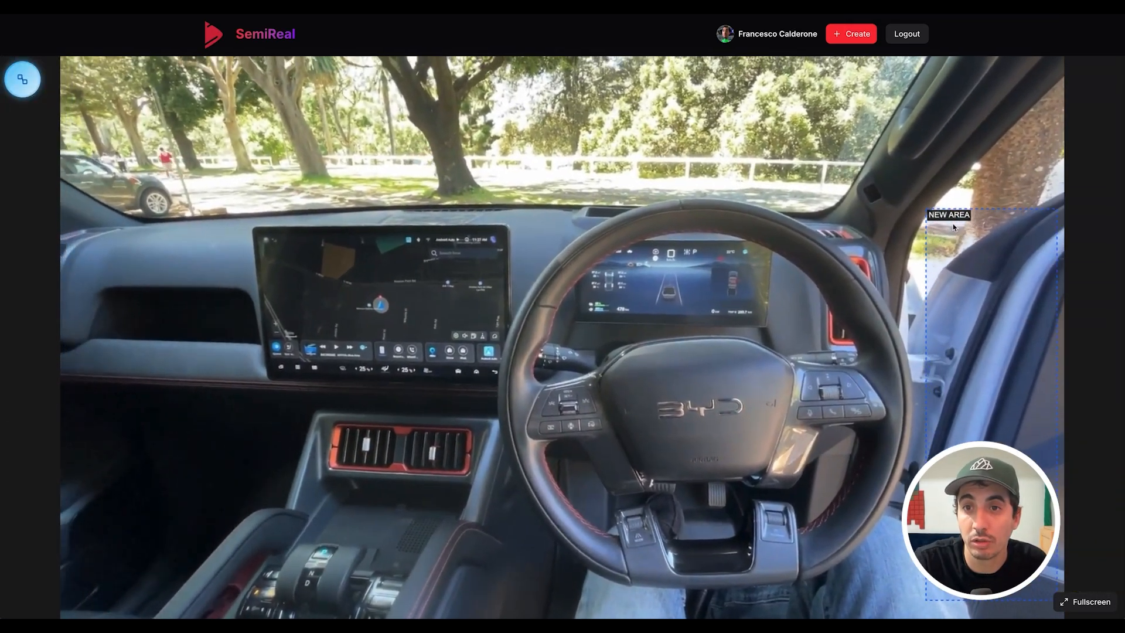
- Rename the door area to 'driver seat view' and mark an area over the wiper stalk
double_click(952, 218)
text(driver s)
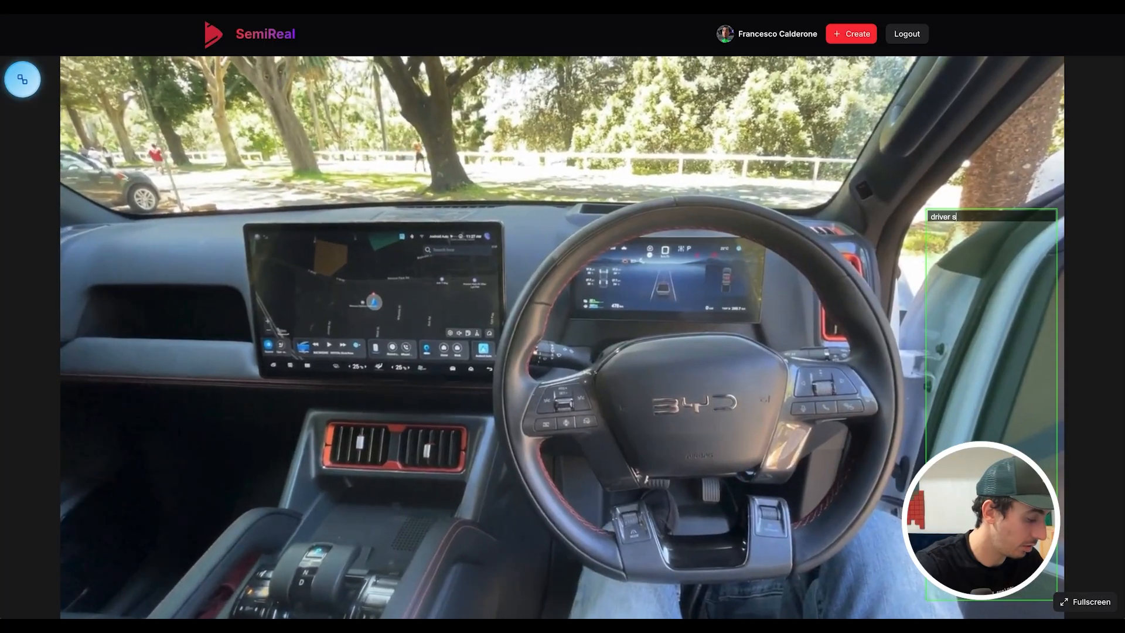
text(eat view)
key(Return)
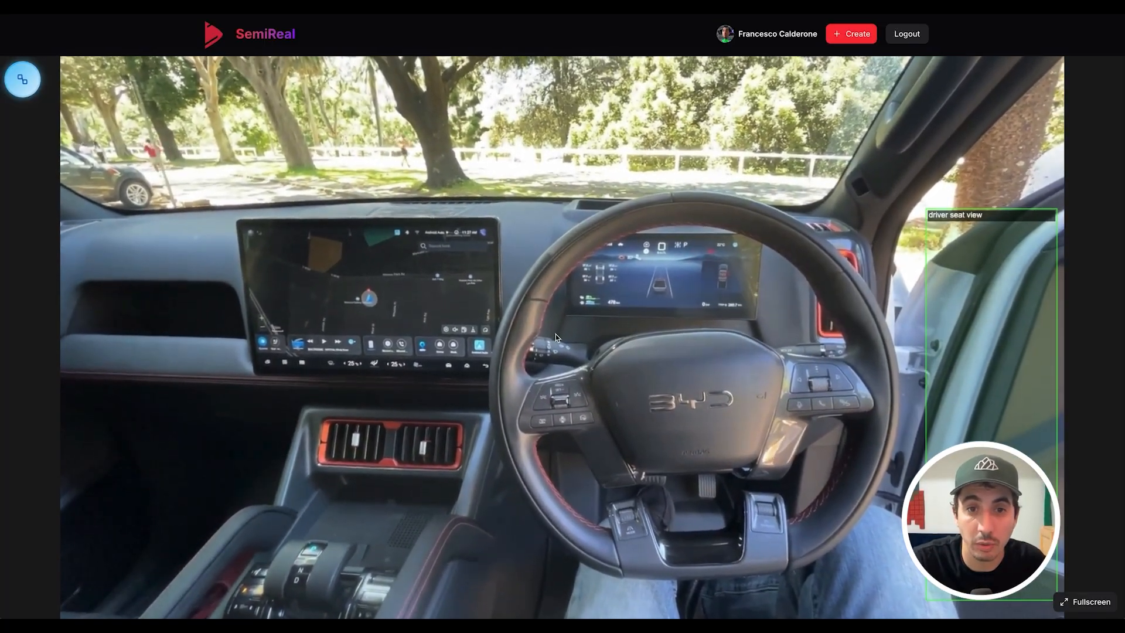
drag(498, 317, 583, 366)
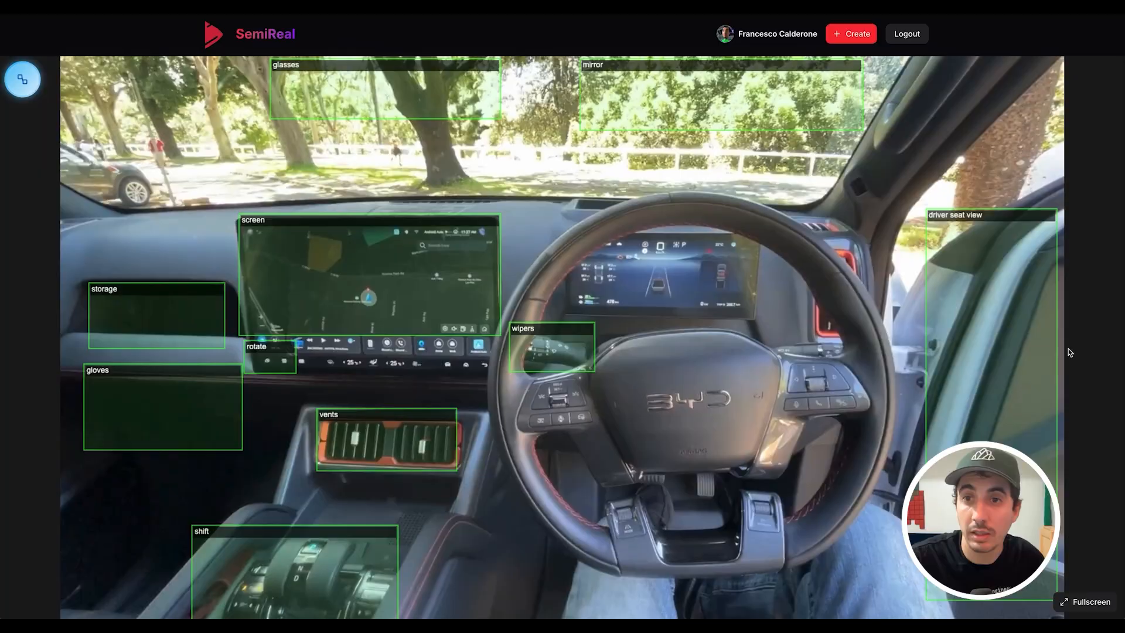
- Make driver seat view clickable and hoverable with the shimmer effect
click(971, 375)
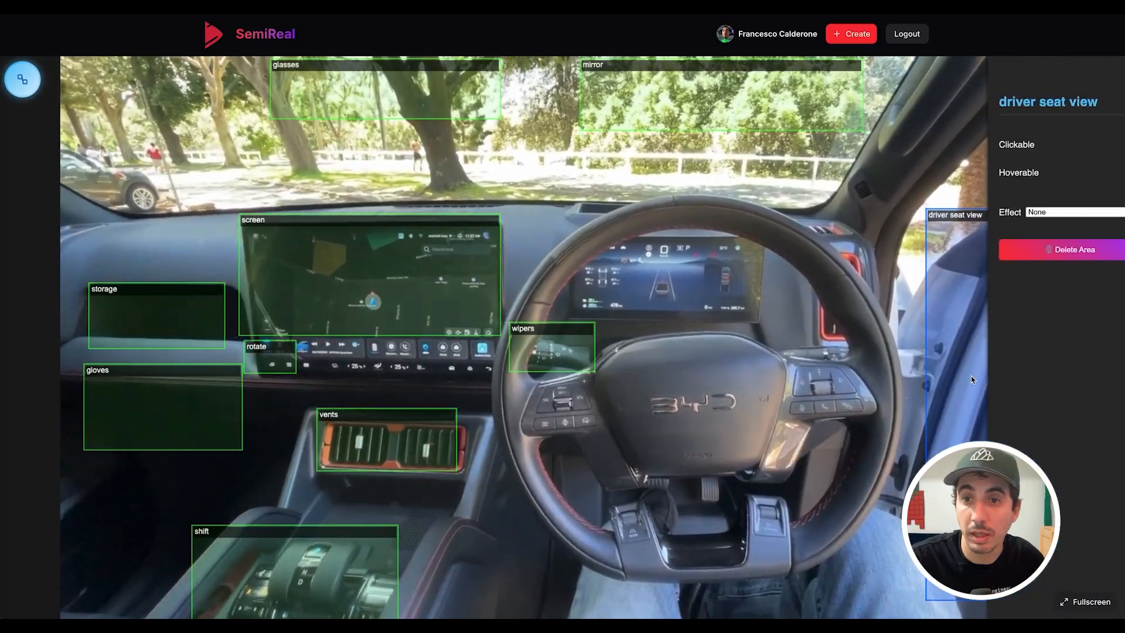
click(1107, 144)
click(1107, 173)
click(1054, 211)
click(1022, 225)
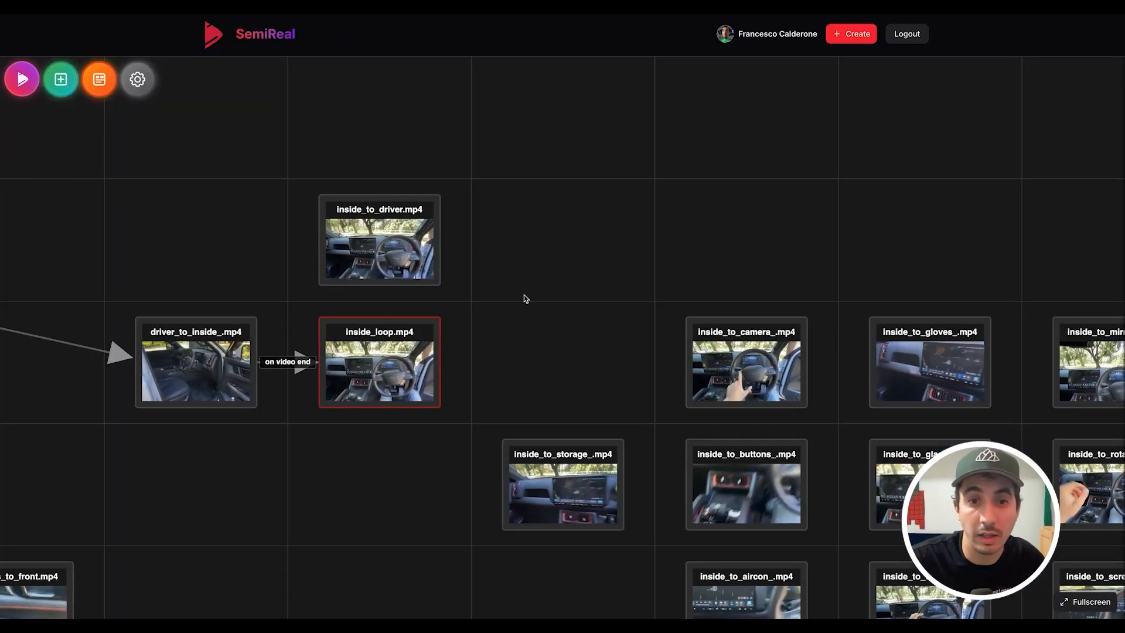
scroll(524, 294, down, 2)
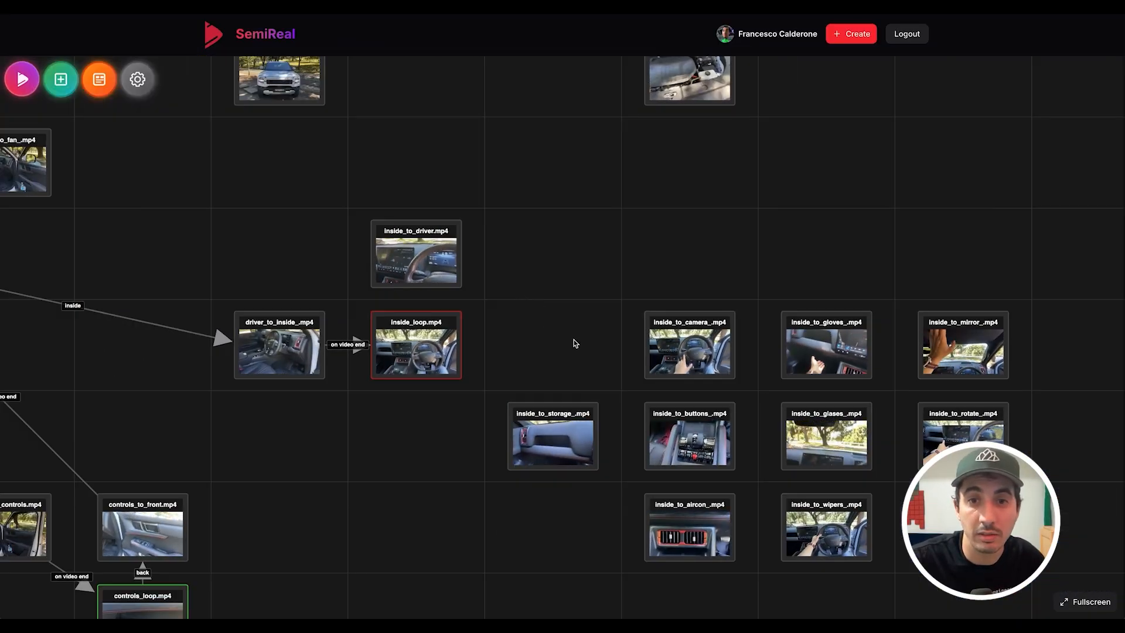
- Bring the interior clips into view, close the BYD Shark Virtual Tour settings, and play the tour preview
drag(574, 339, 443, 289)
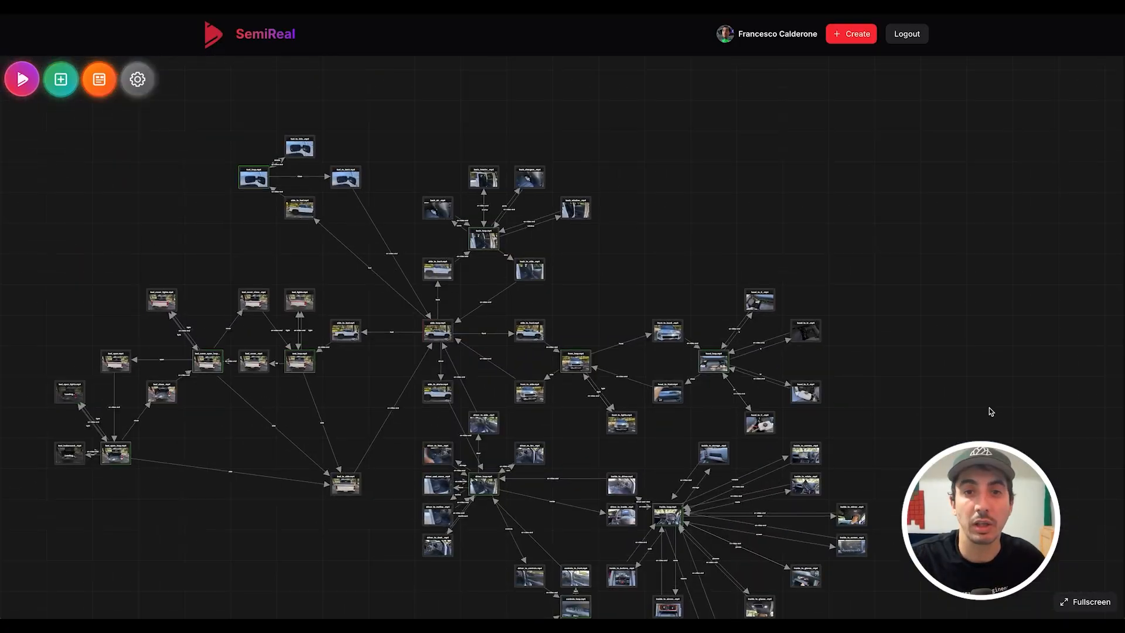
scroll(913, 395, down, 2)
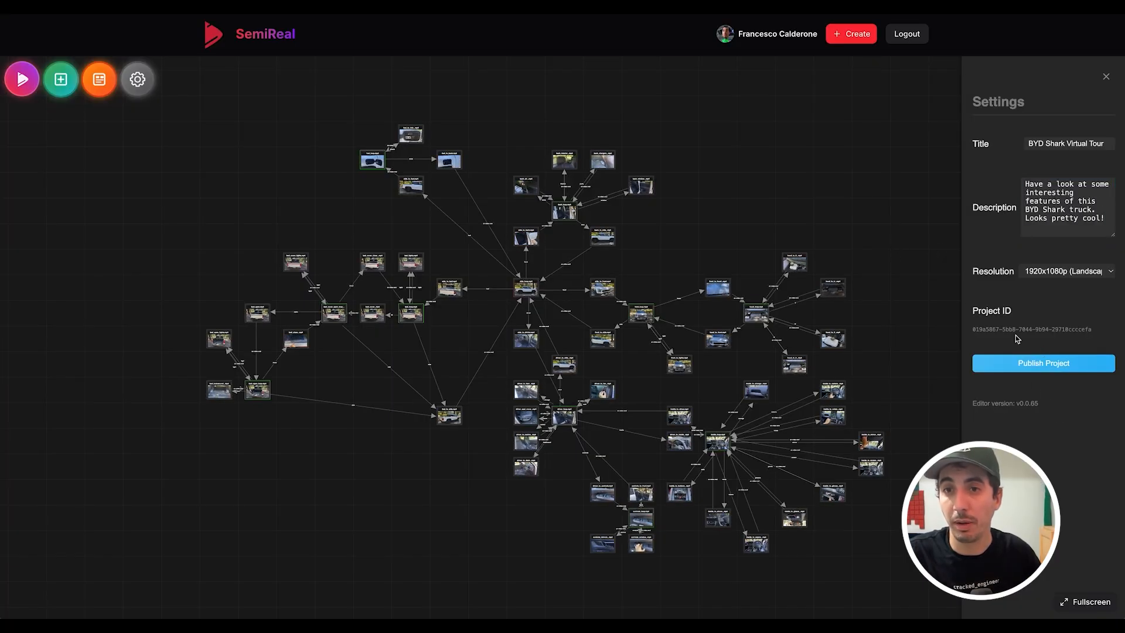
click(892, 214)
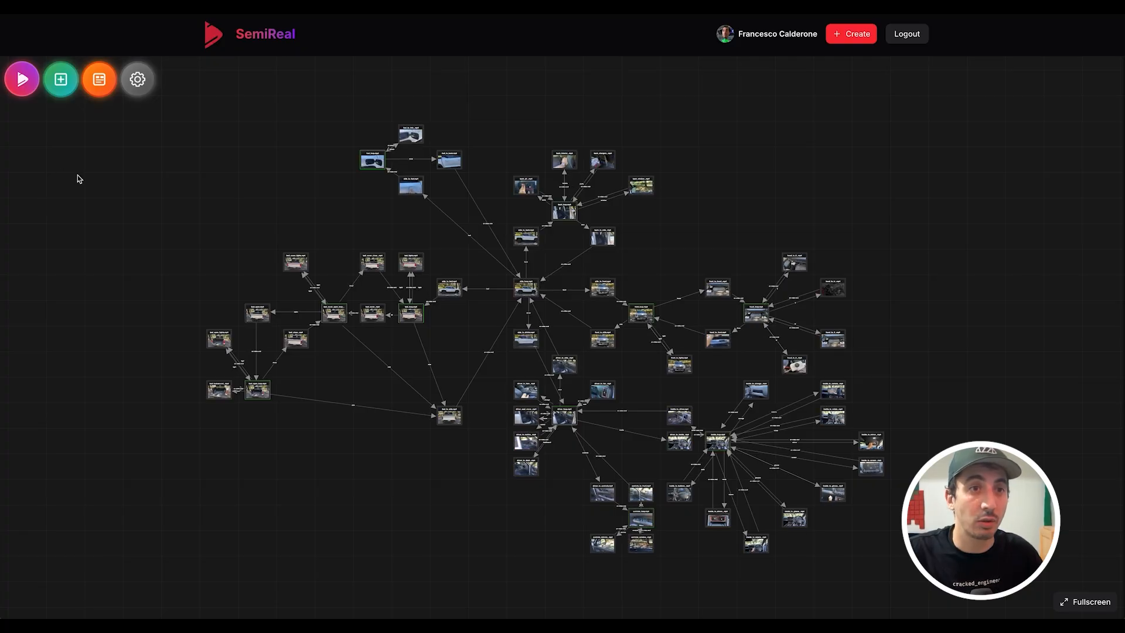
click(22, 78)
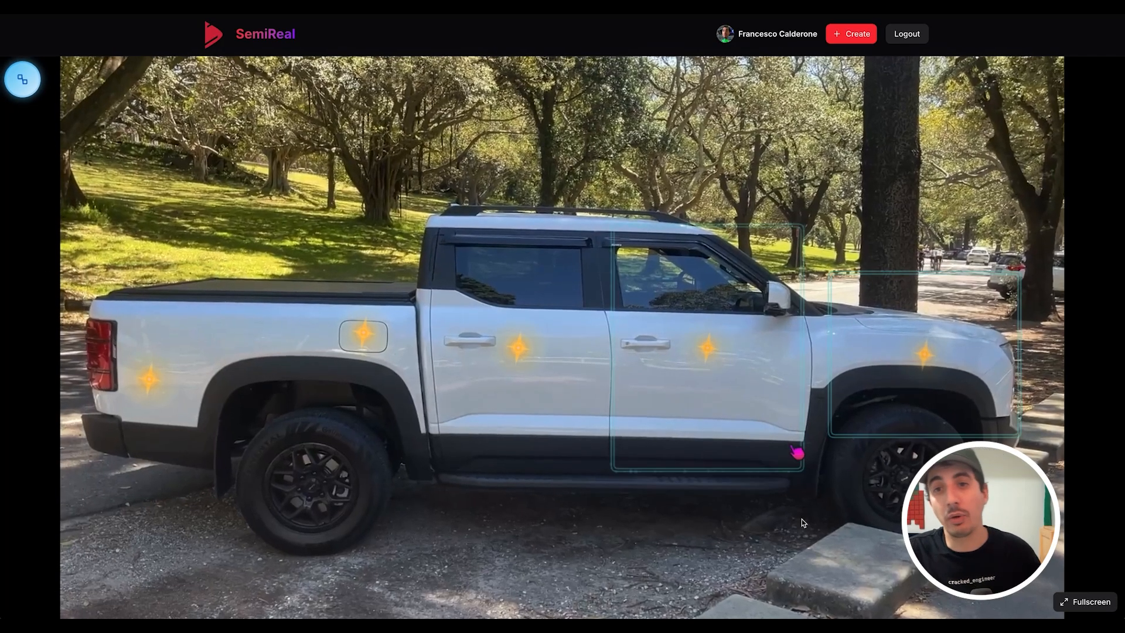
- Follow the front fender hotspot, then the headlight hotspot, to reach the truck's head-on view
click(919, 331)
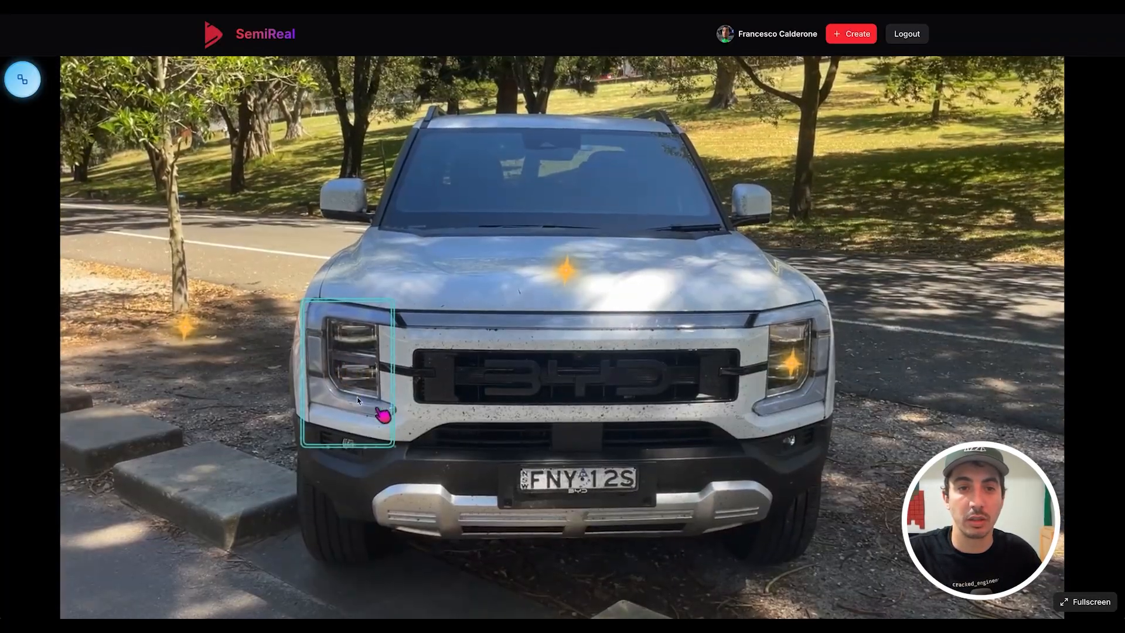
click(363, 400)
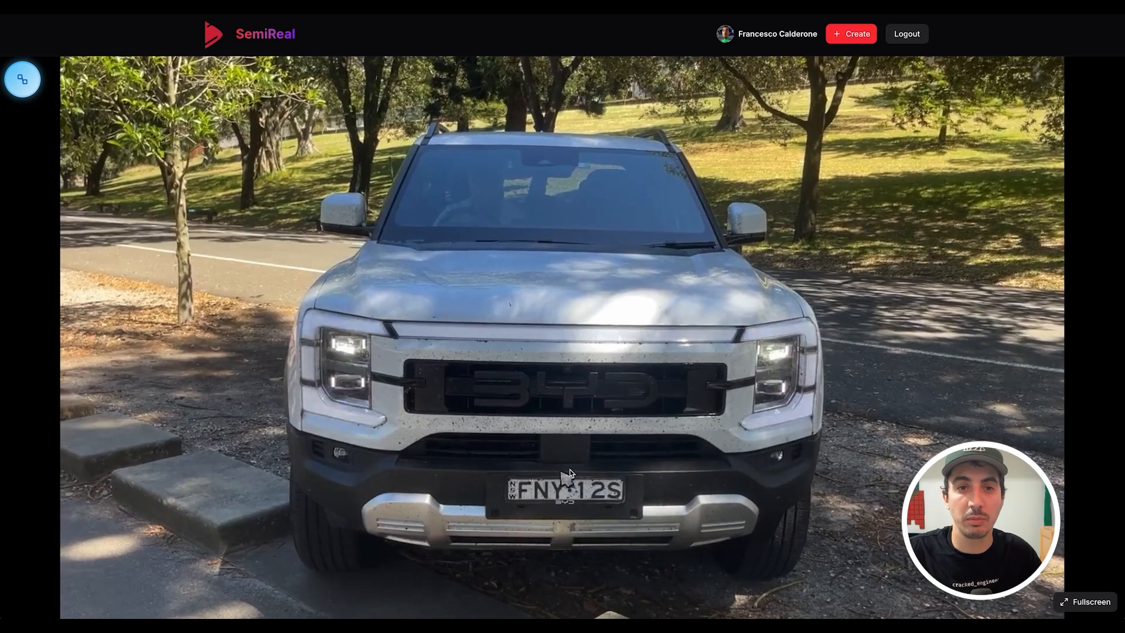